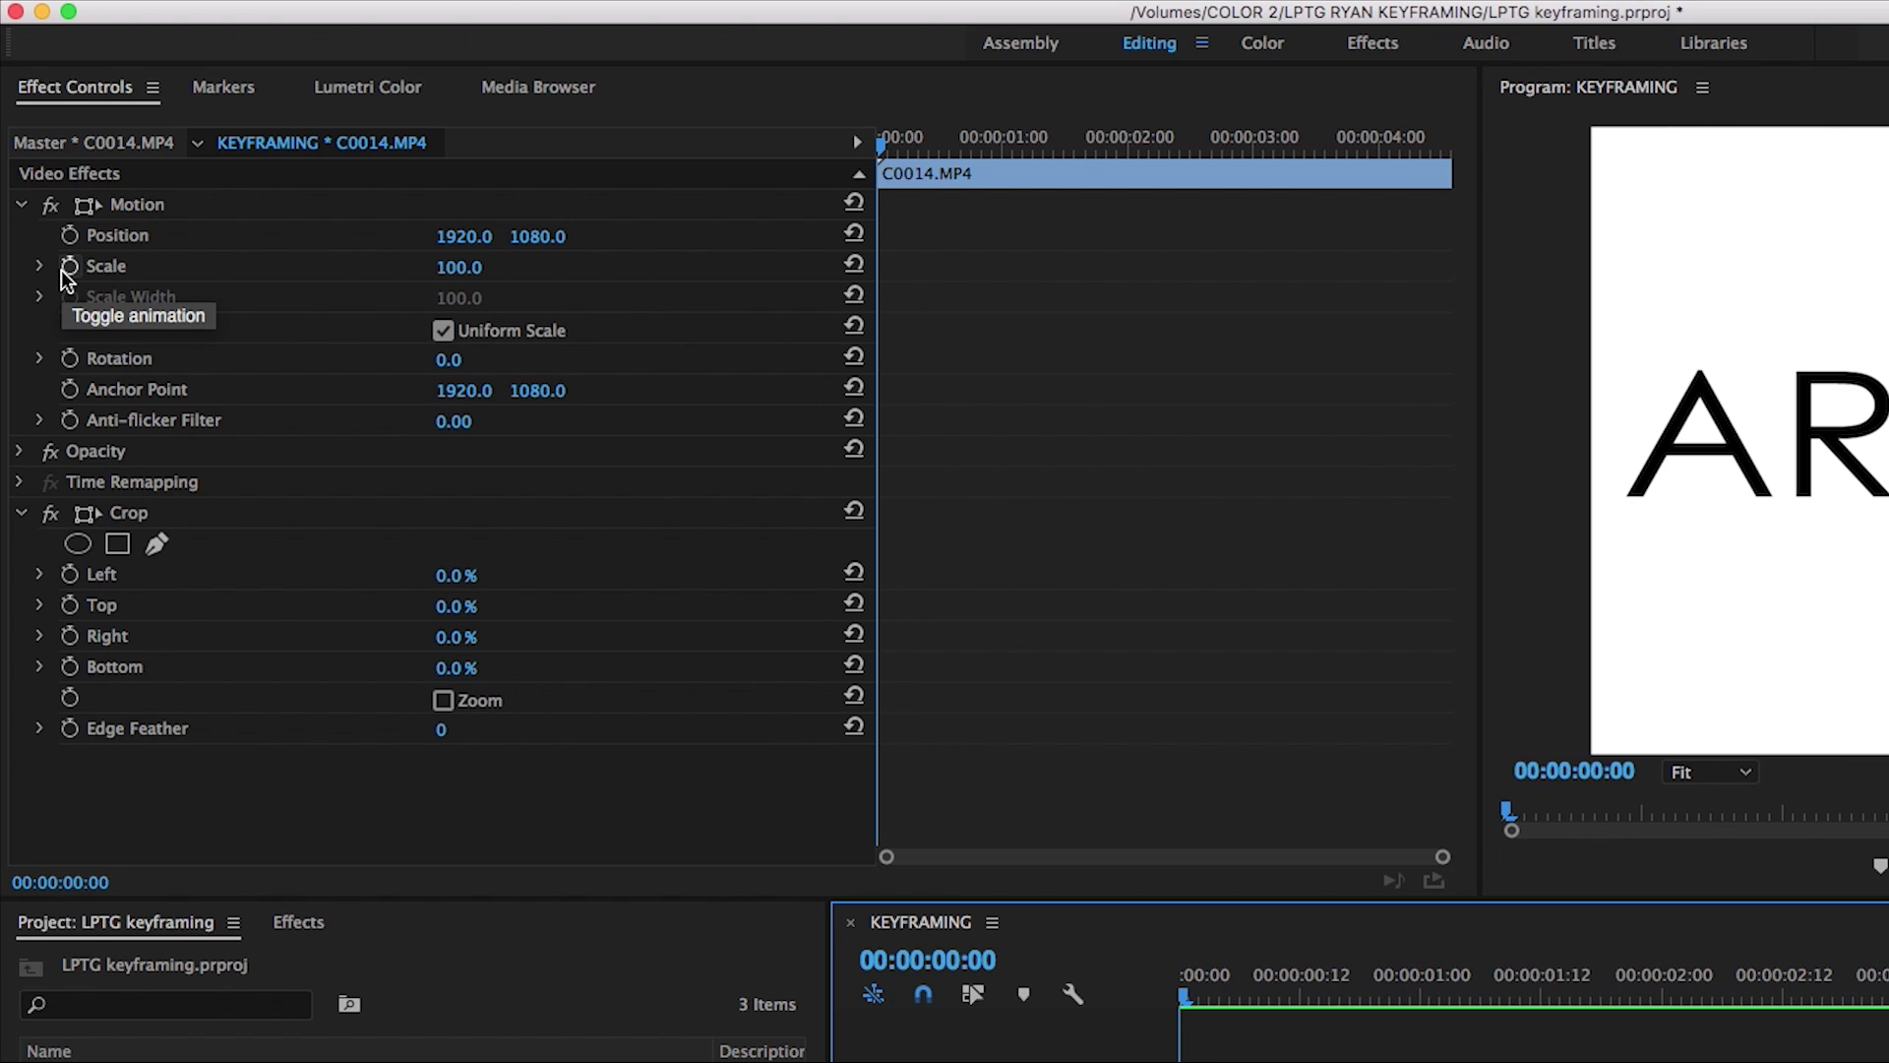
# Set a Scale keyframe of 100 at the clip start, then raise Scale to 111 at 00:00:00:18
pyautogui.click(62, 272)
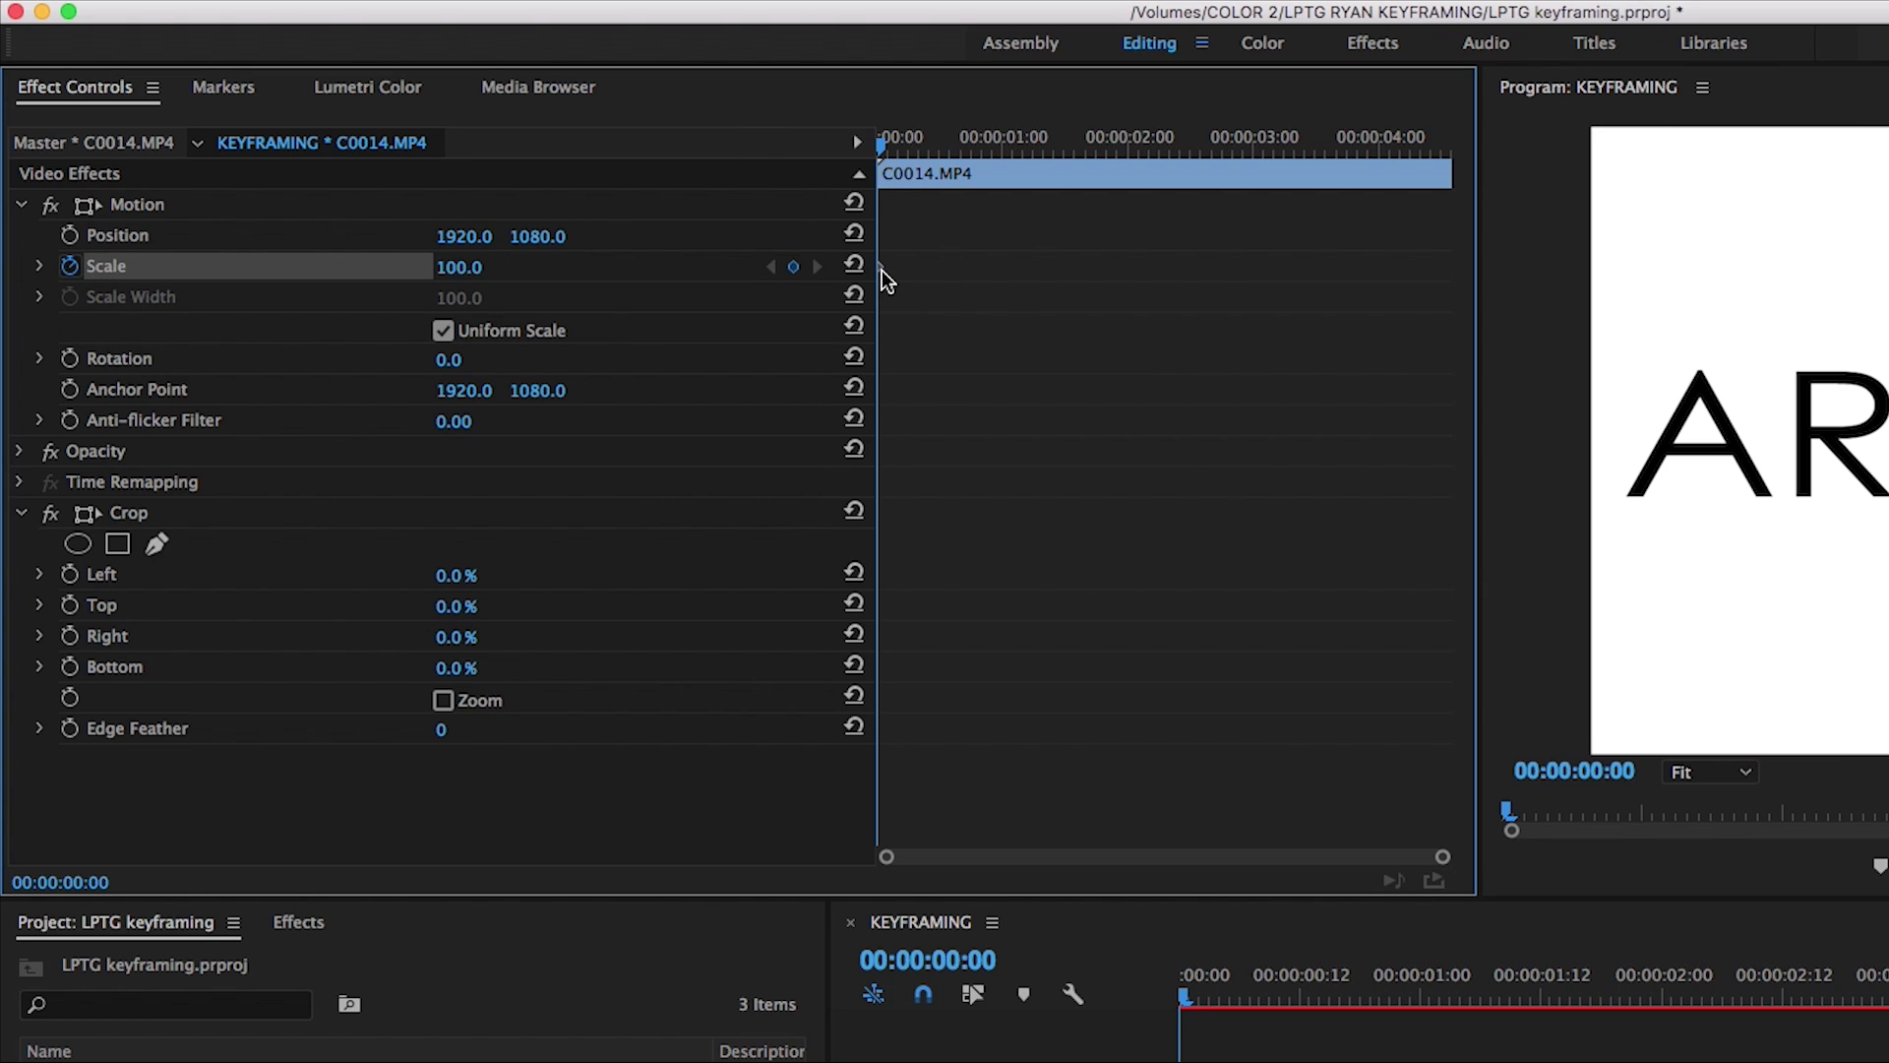
pyautogui.moveTo(882, 267); pyautogui.dragTo(935, 267)
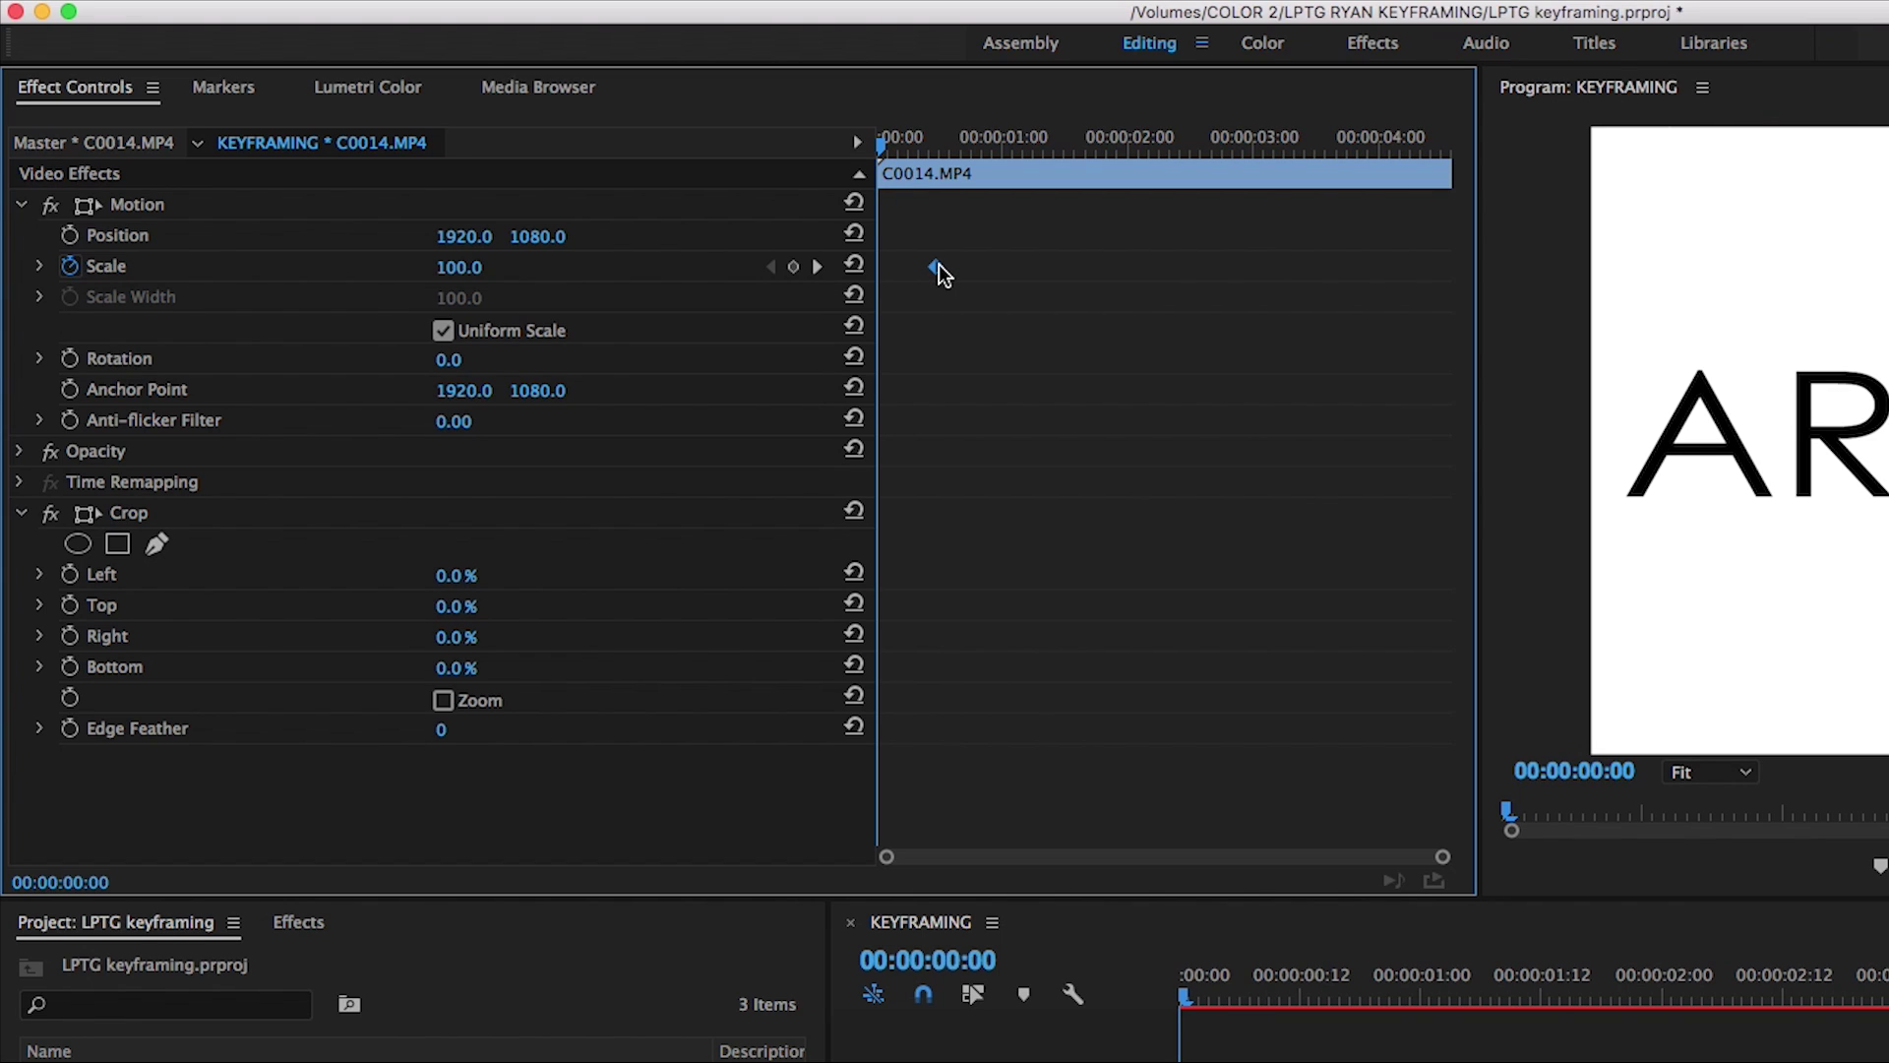
pyautogui.moveTo(936, 267); pyautogui.dragTo(731, 265)
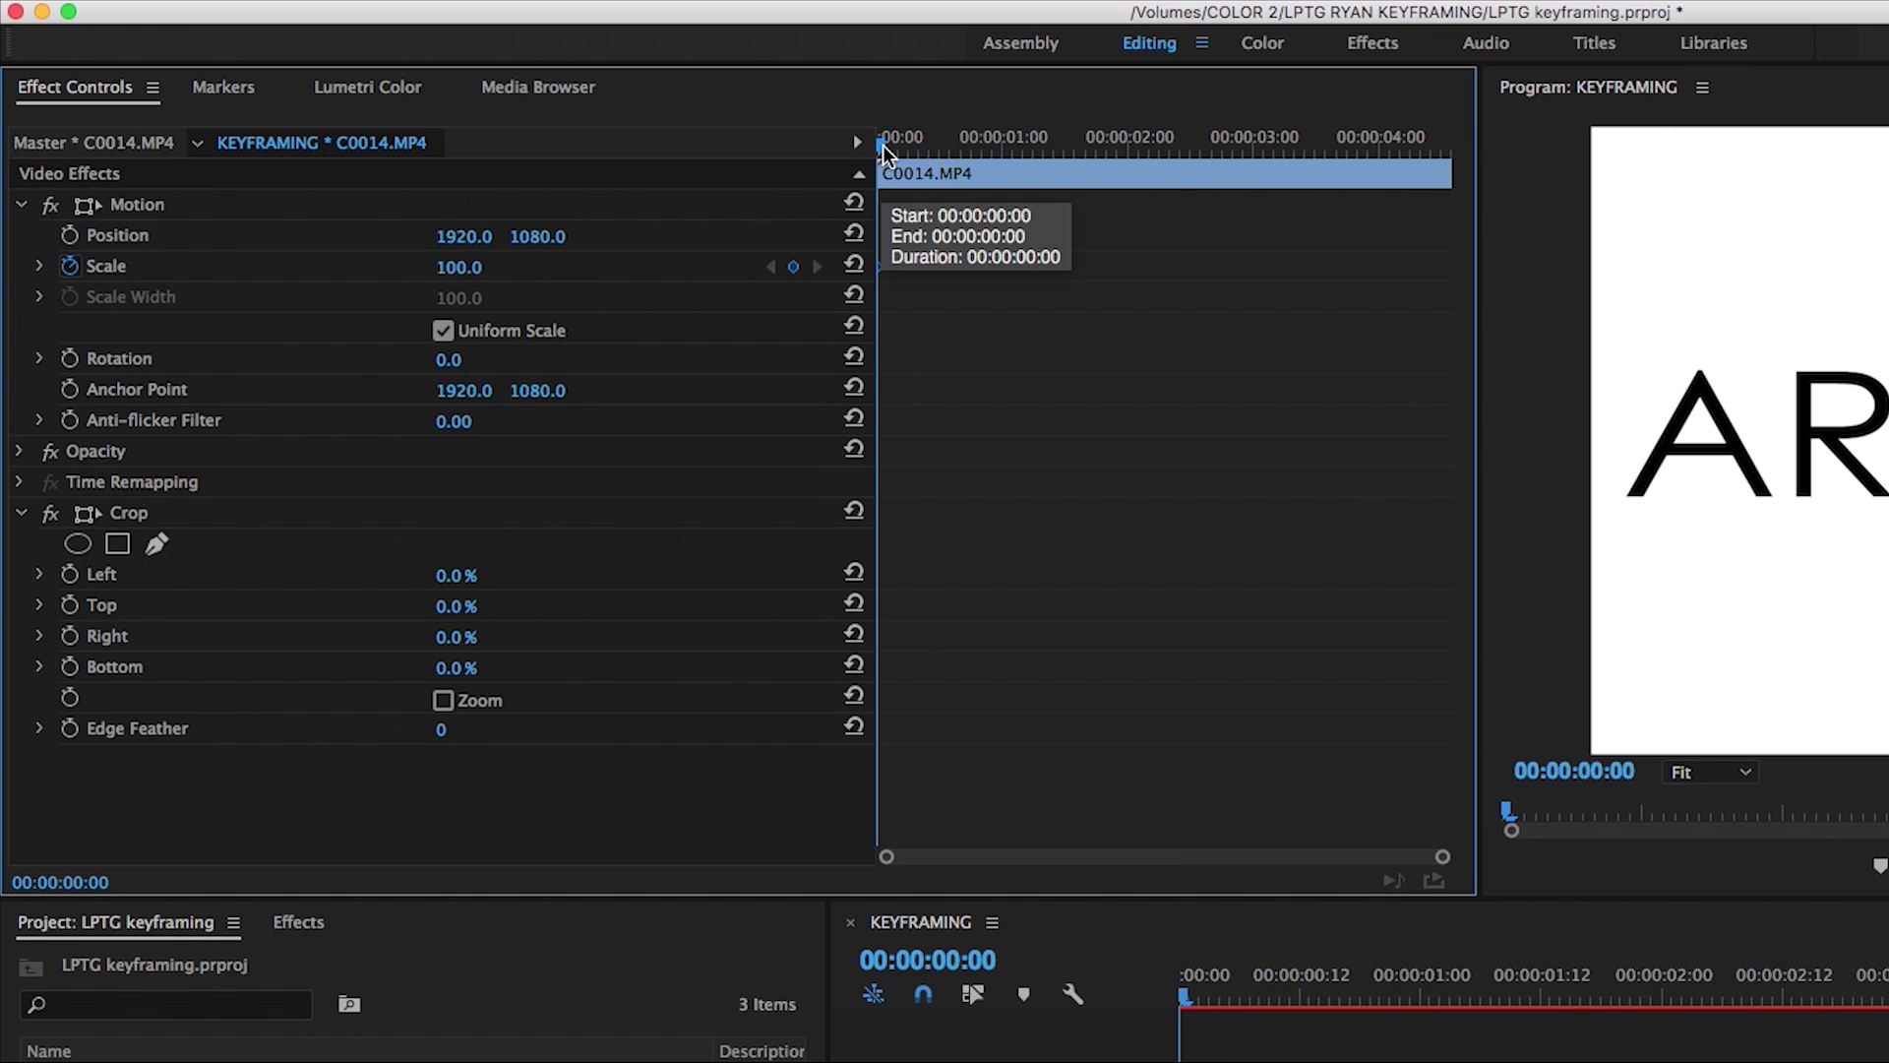
pyautogui.moveTo(886, 153); pyautogui.dragTo(970, 146)
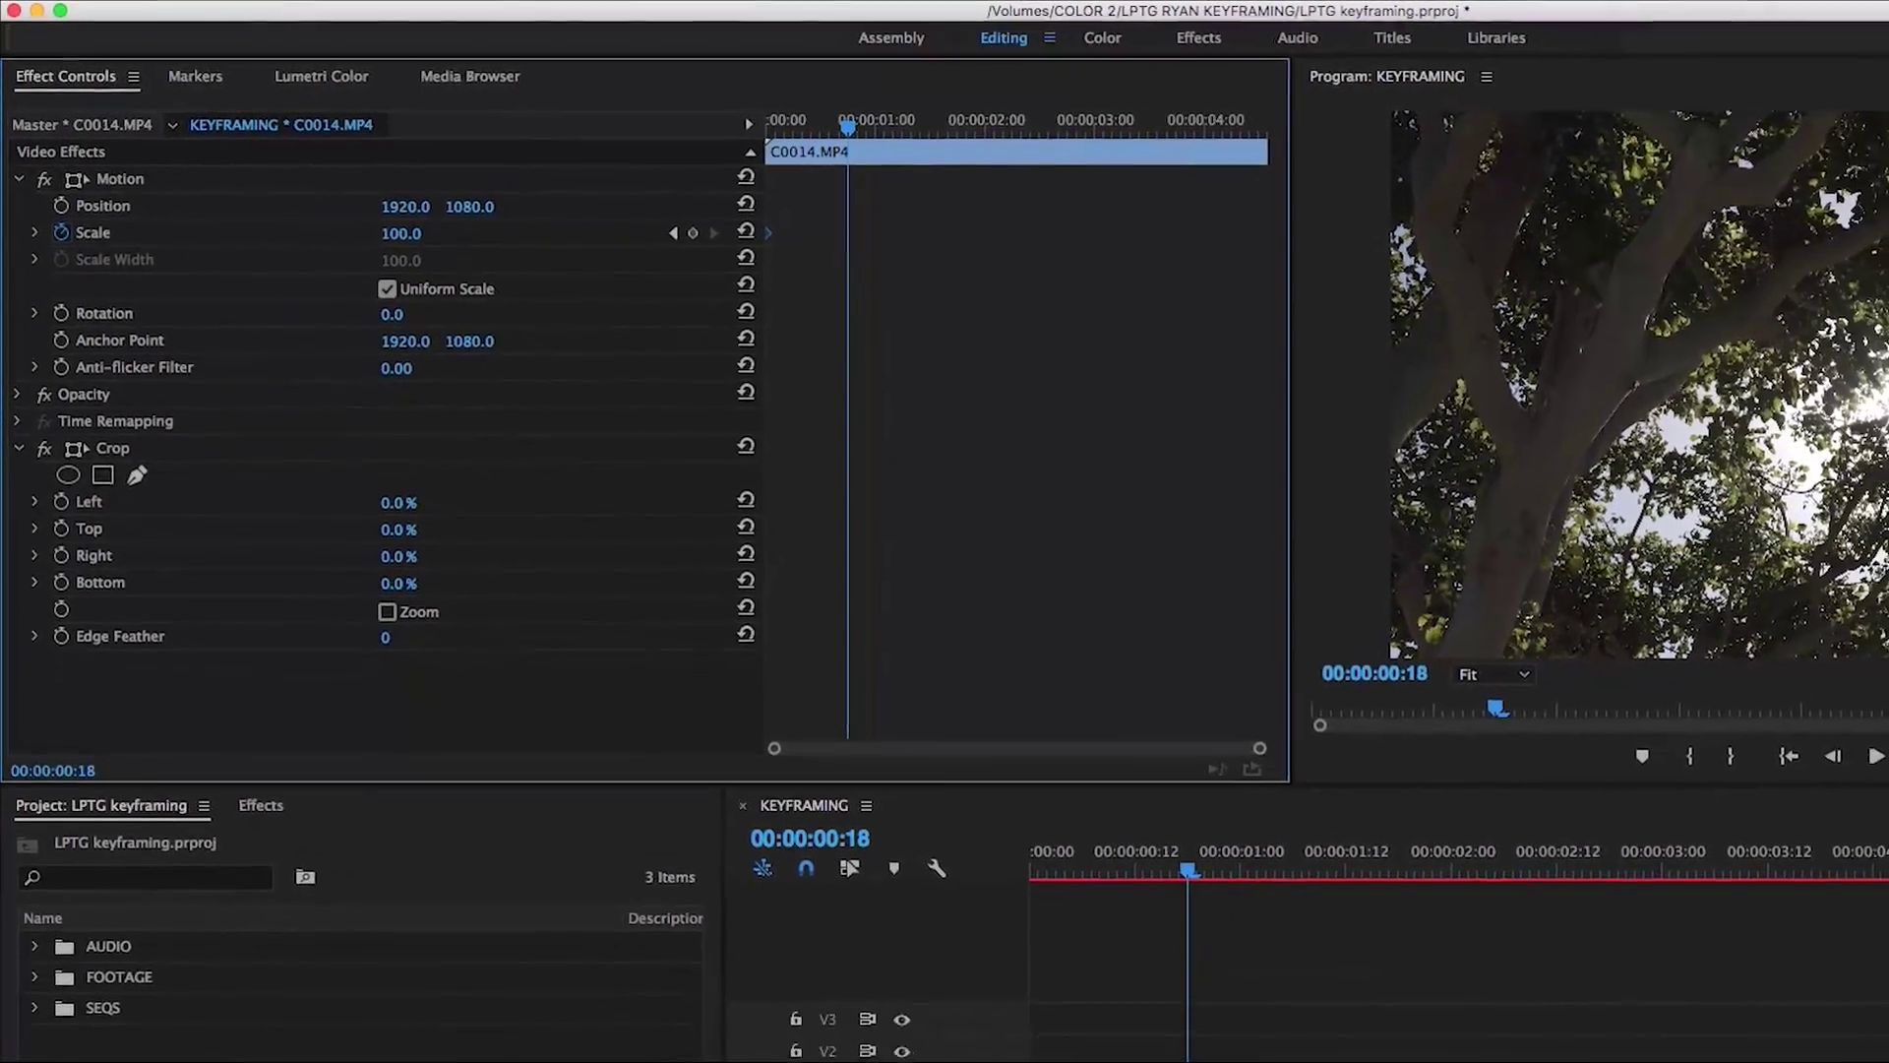
pyautogui.moveTo(400, 233); pyautogui.dragTo(374, 233)
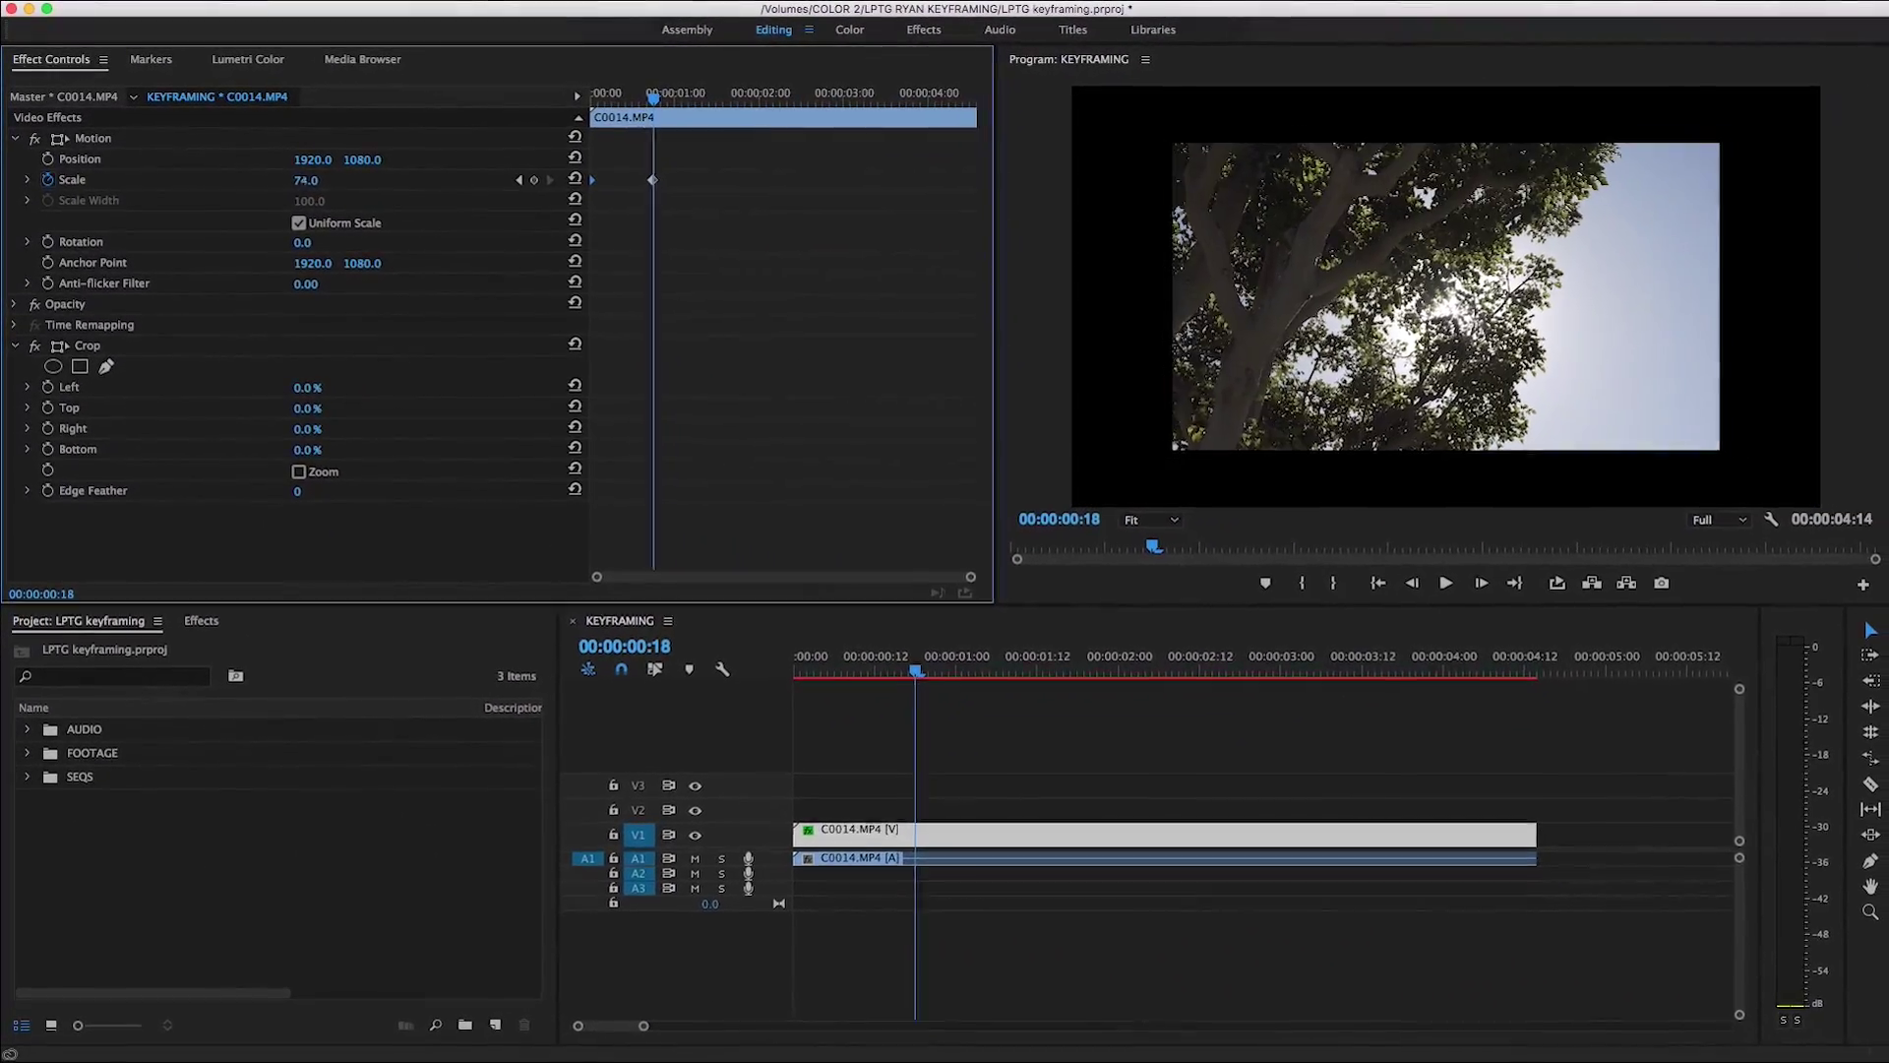
pyautogui.moveTo(306, 180); pyautogui.dragTo(329, 180)
# Enter Scale 125, move that keyframe to the clip's end, and return the playhead to the start
pyautogui.click(334, 182)
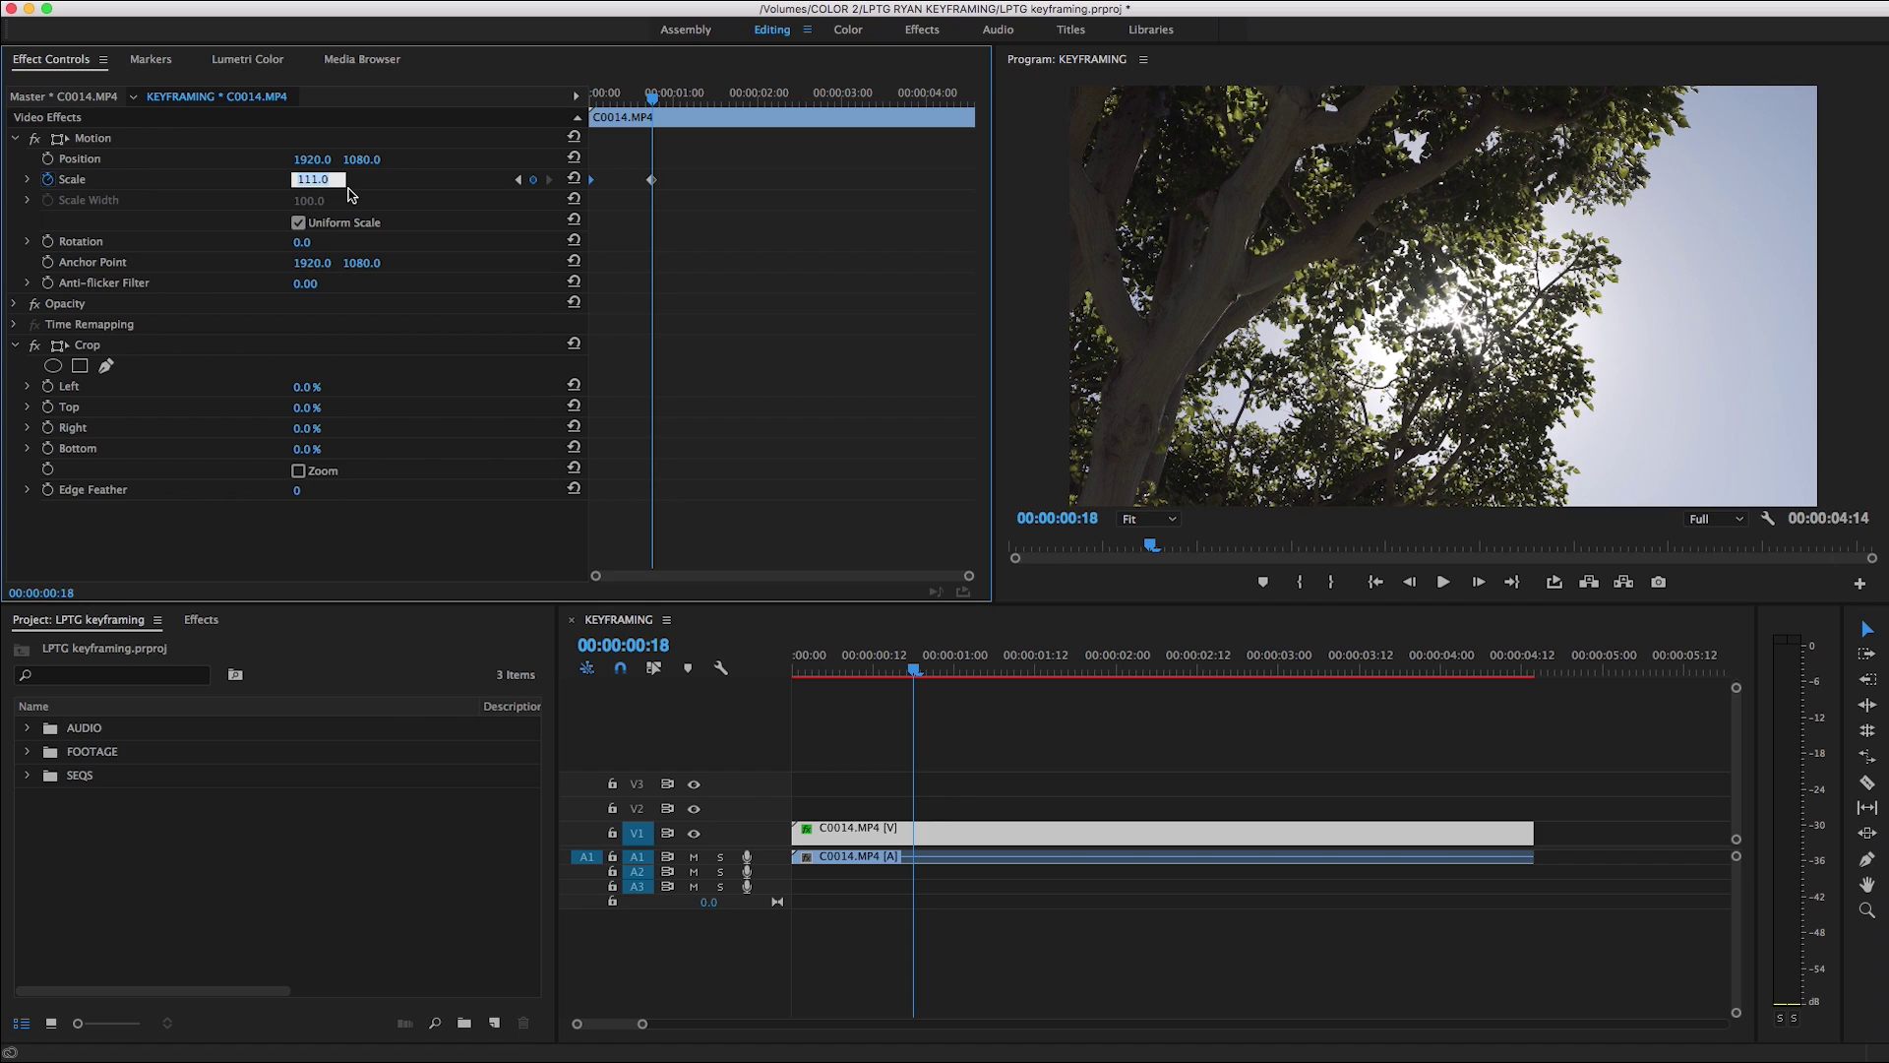
pyautogui.write('125')
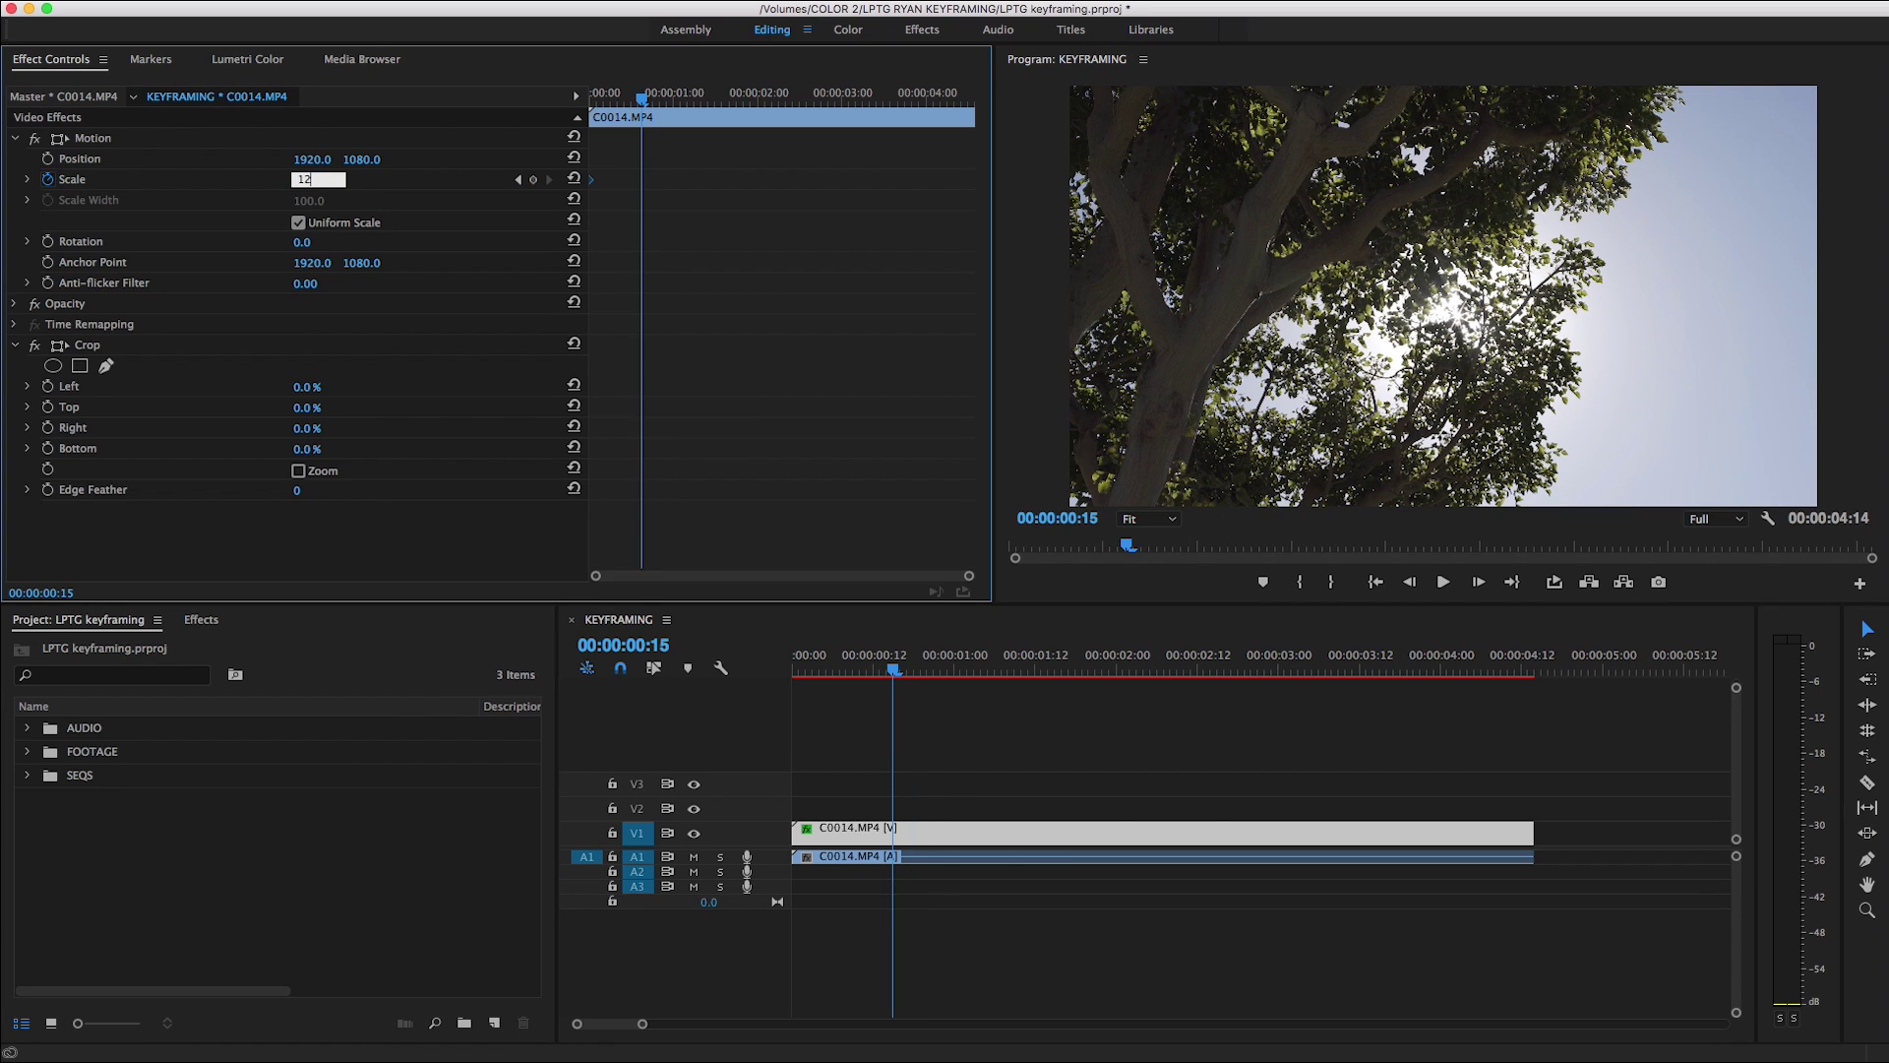
pyautogui.press('Return')
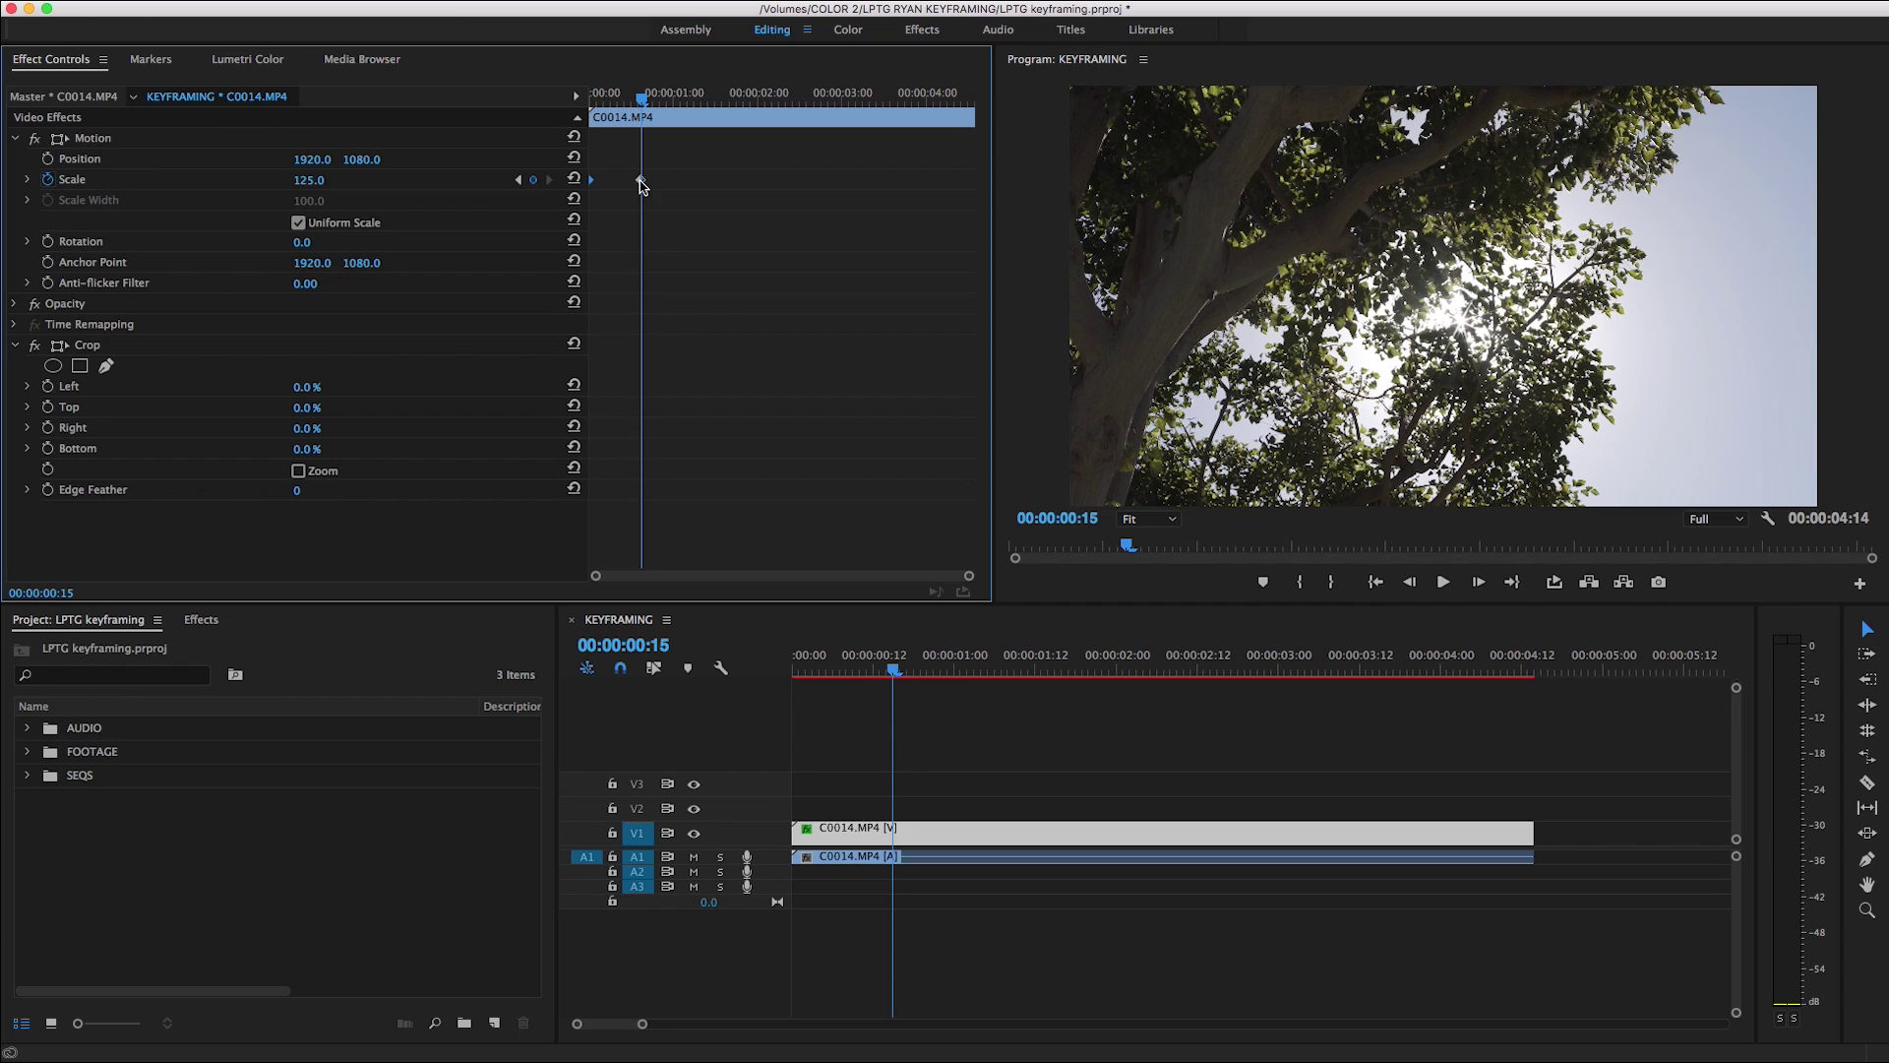
pyautogui.moveTo(641, 184); pyautogui.dragTo(1005, 193)
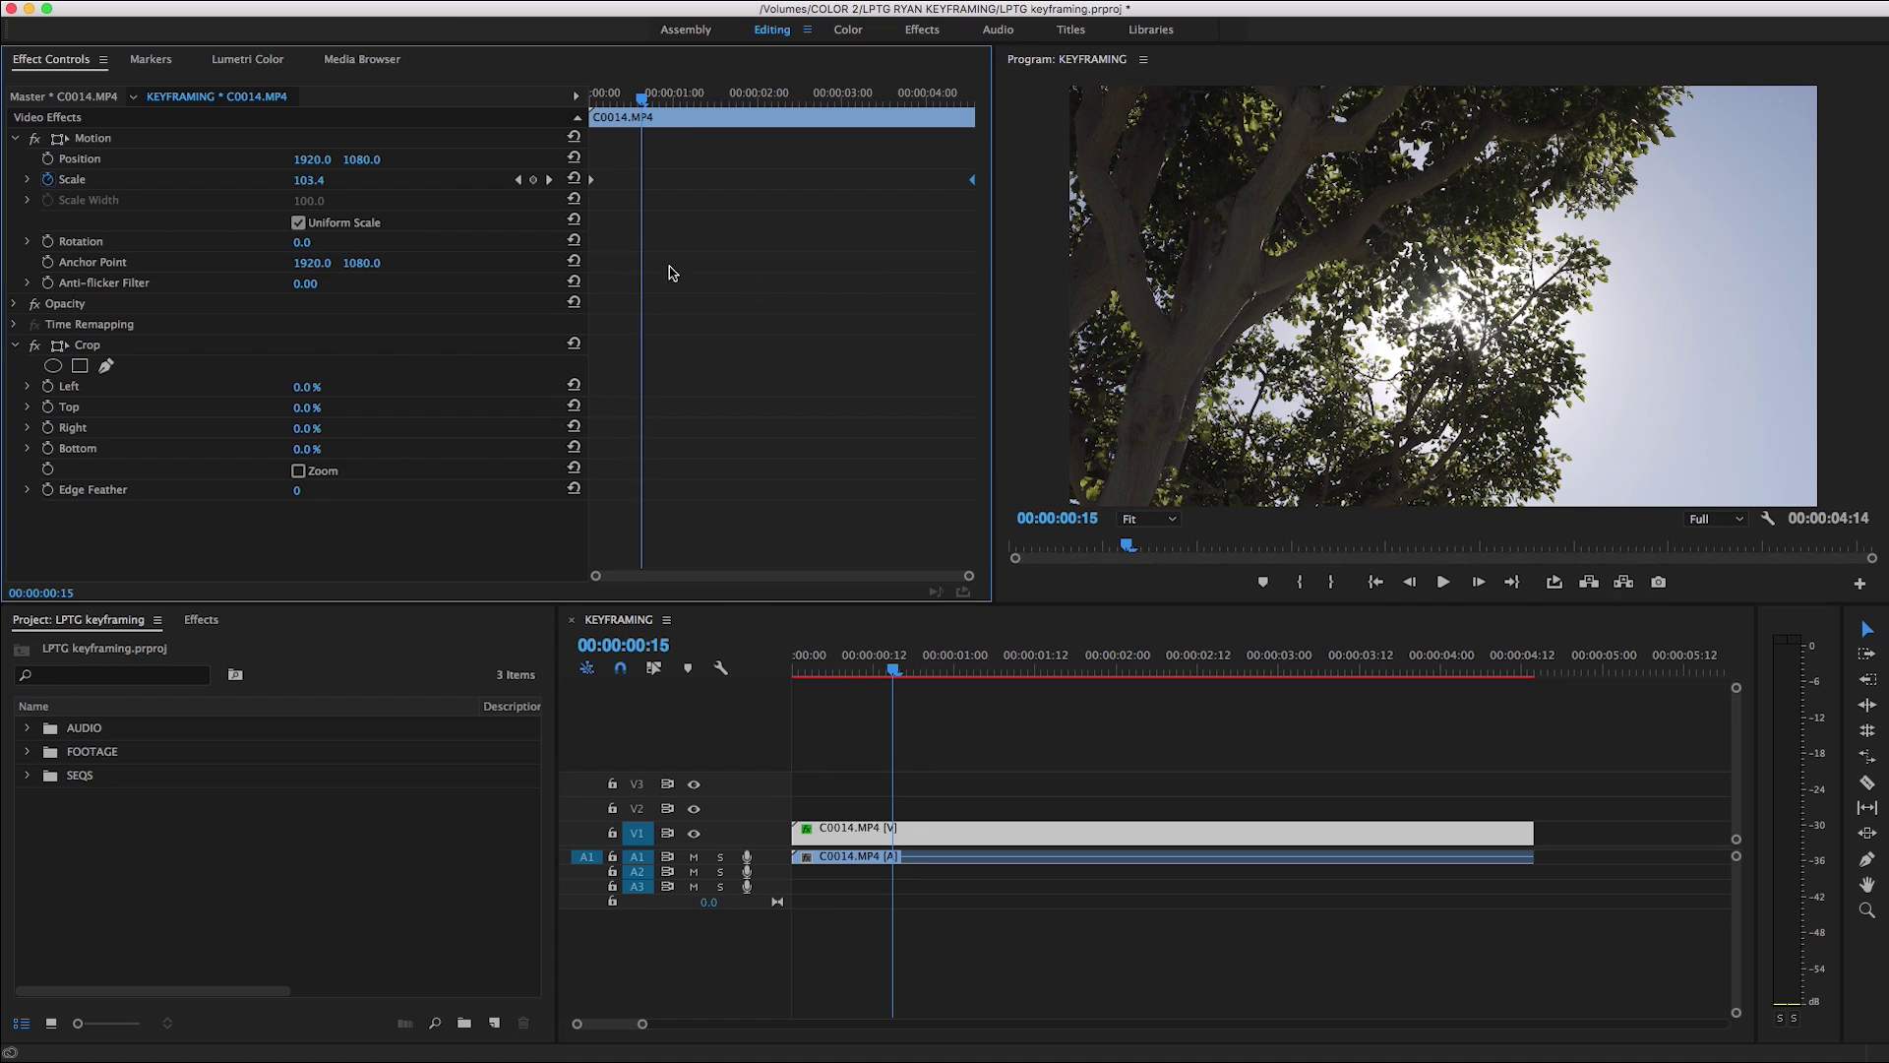
pyautogui.moveTo(641, 101); pyautogui.dragTo(579, 108)
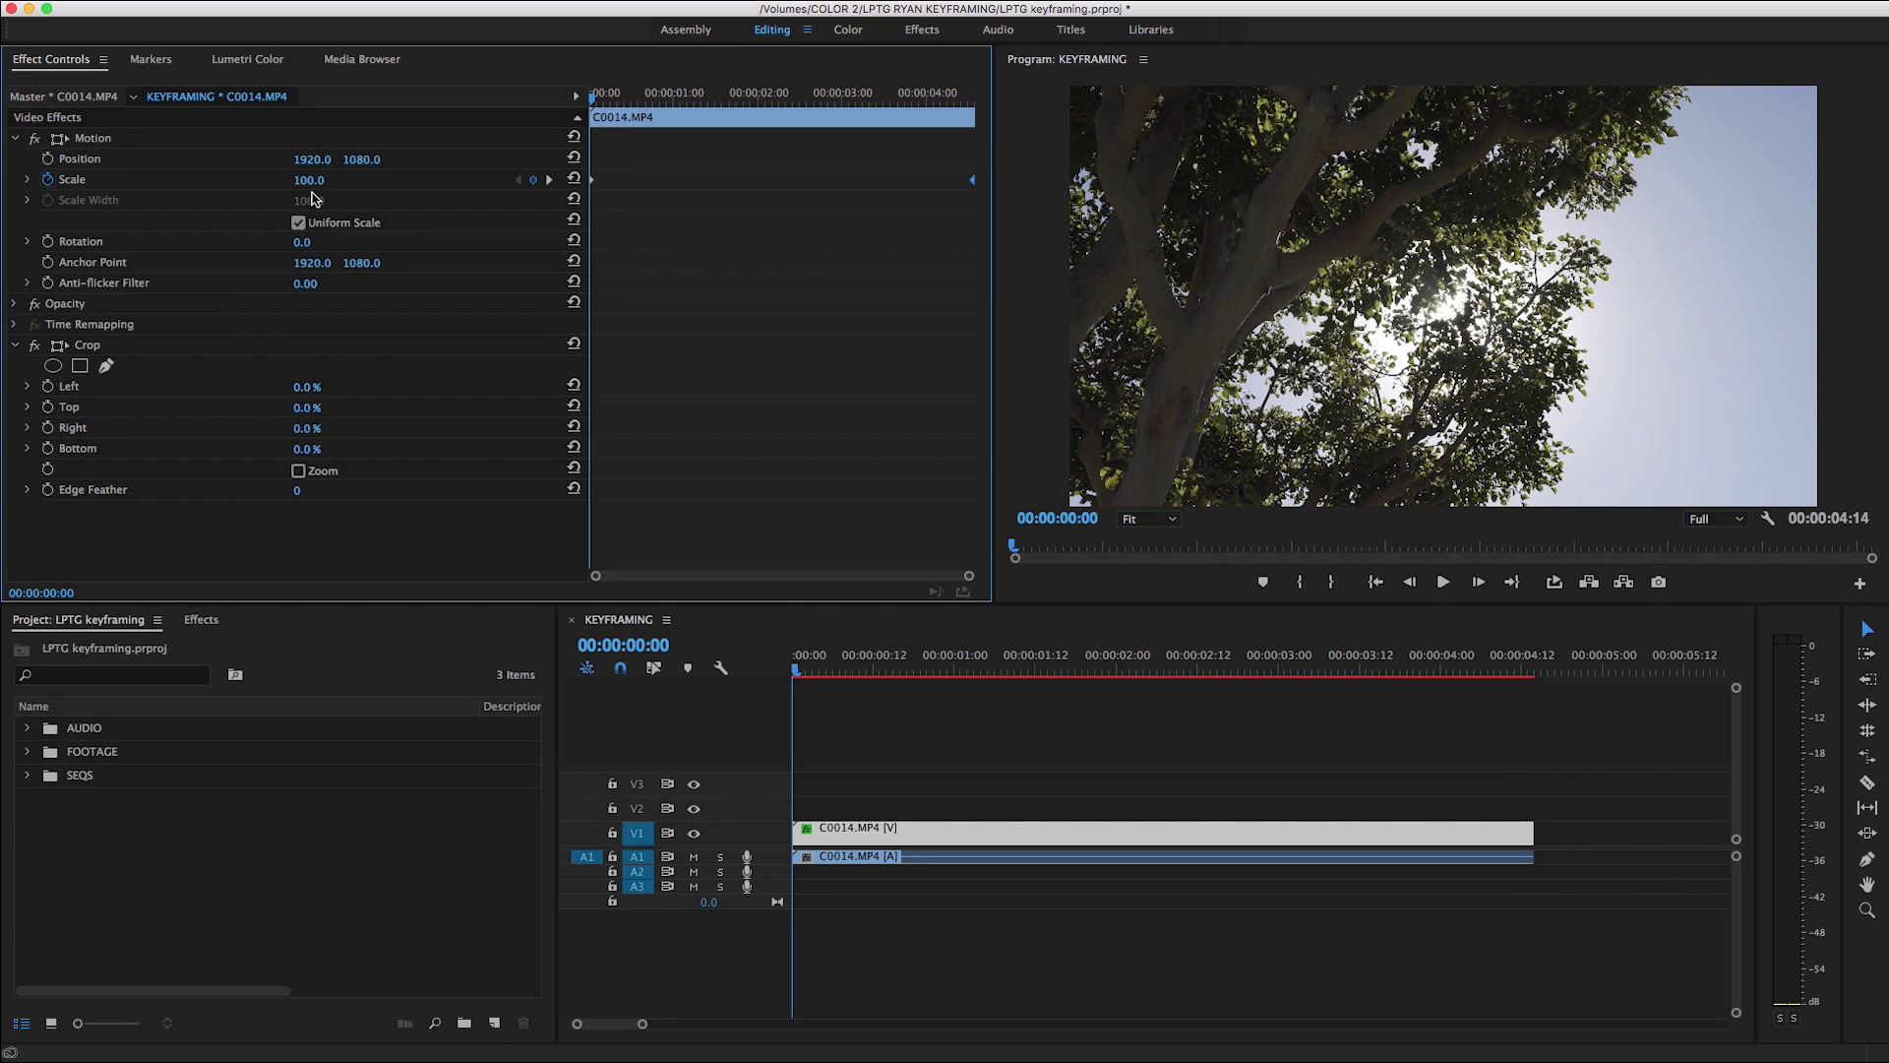
# Preview the Scale animation while moving the end keyframe to about one second, then slightly later
pyautogui.press('space')
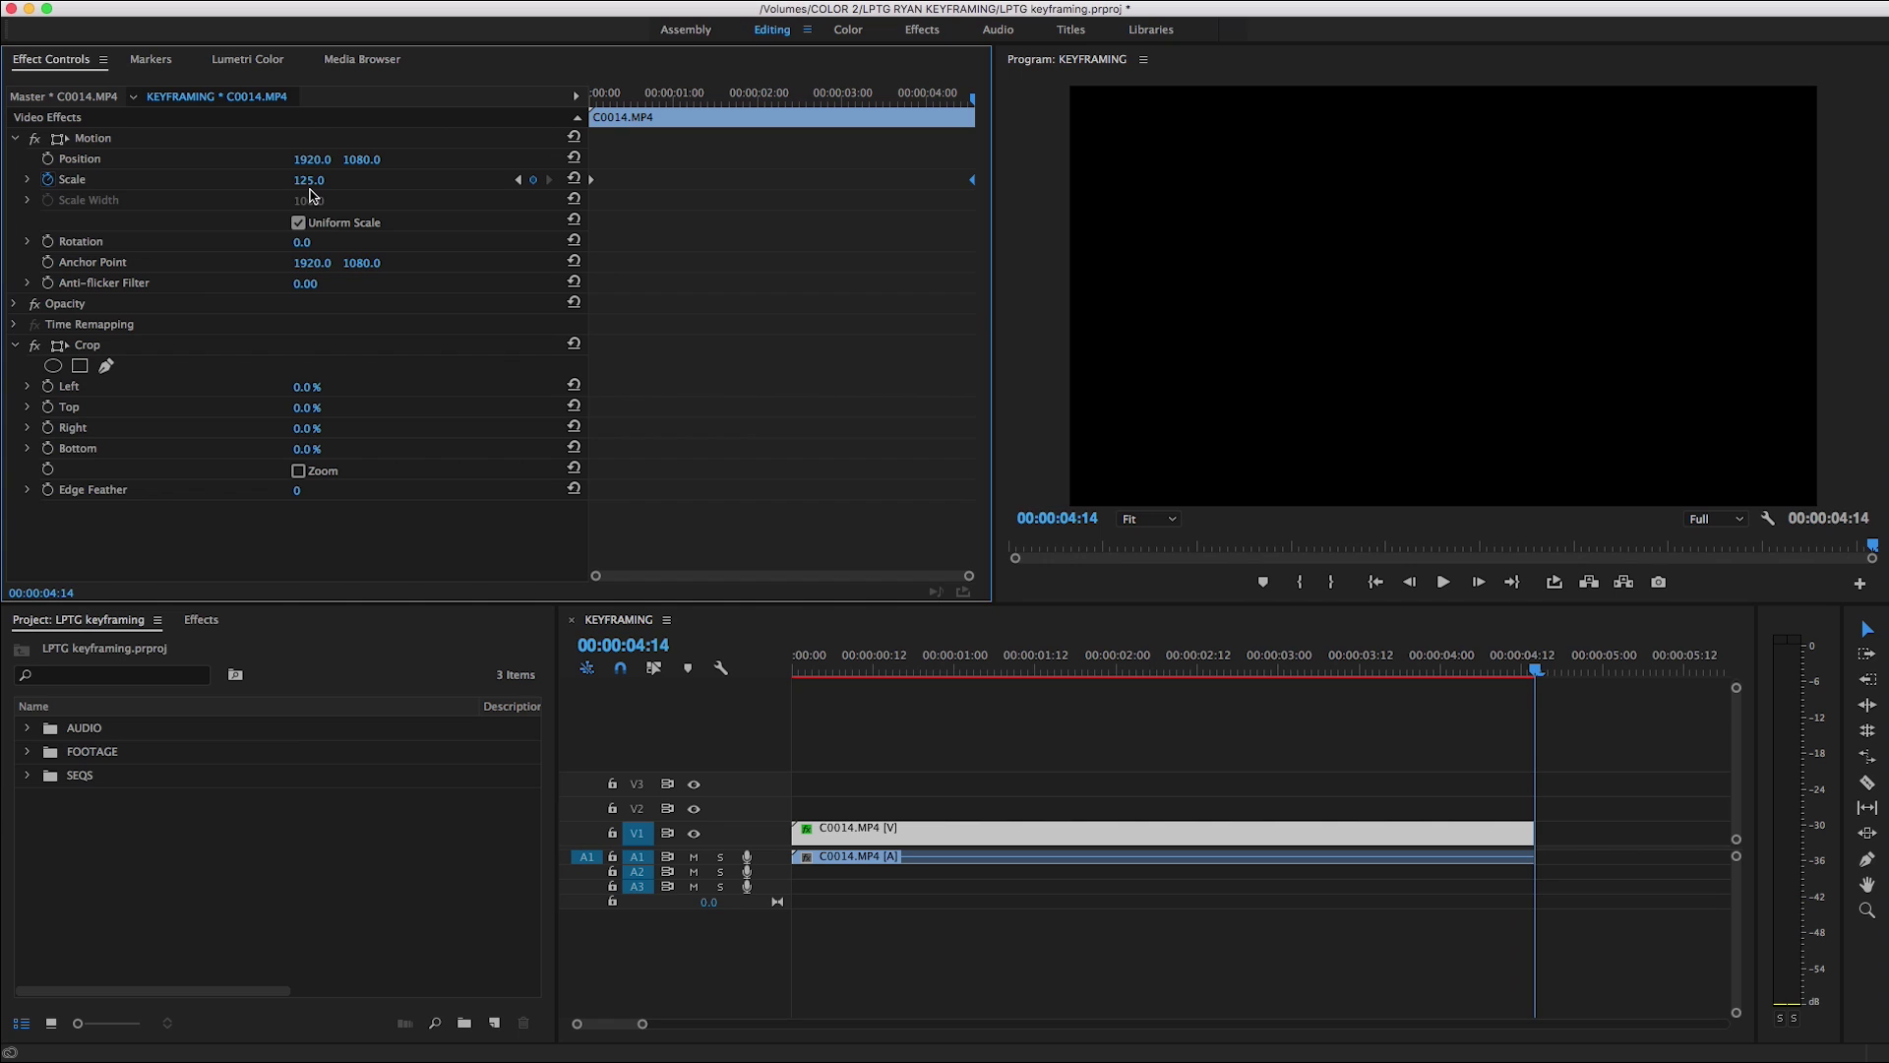
pyautogui.moveTo(972, 179); pyautogui.dragTo(670, 208)
pyautogui.press('space')
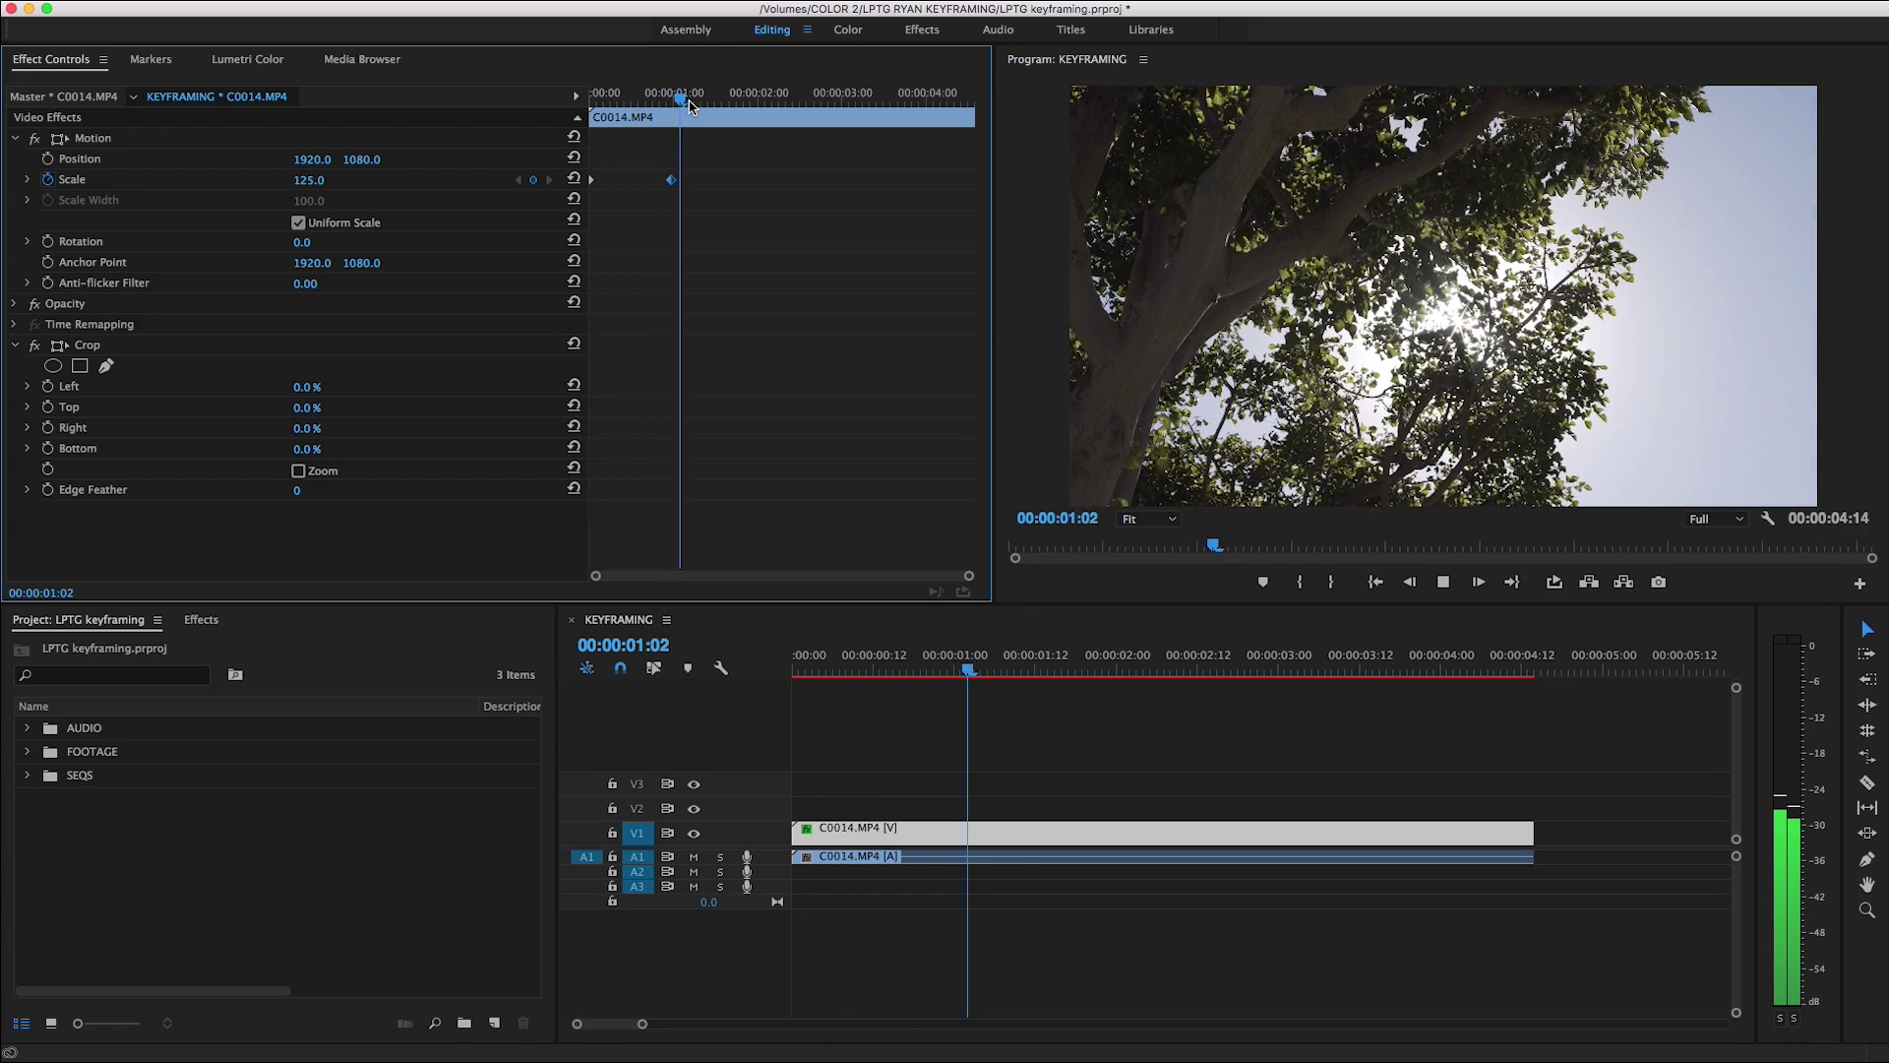
pyautogui.press('space')
pyautogui.moveTo(672, 180); pyautogui.dragTo(923, 189)
pyautogui.press('Home')
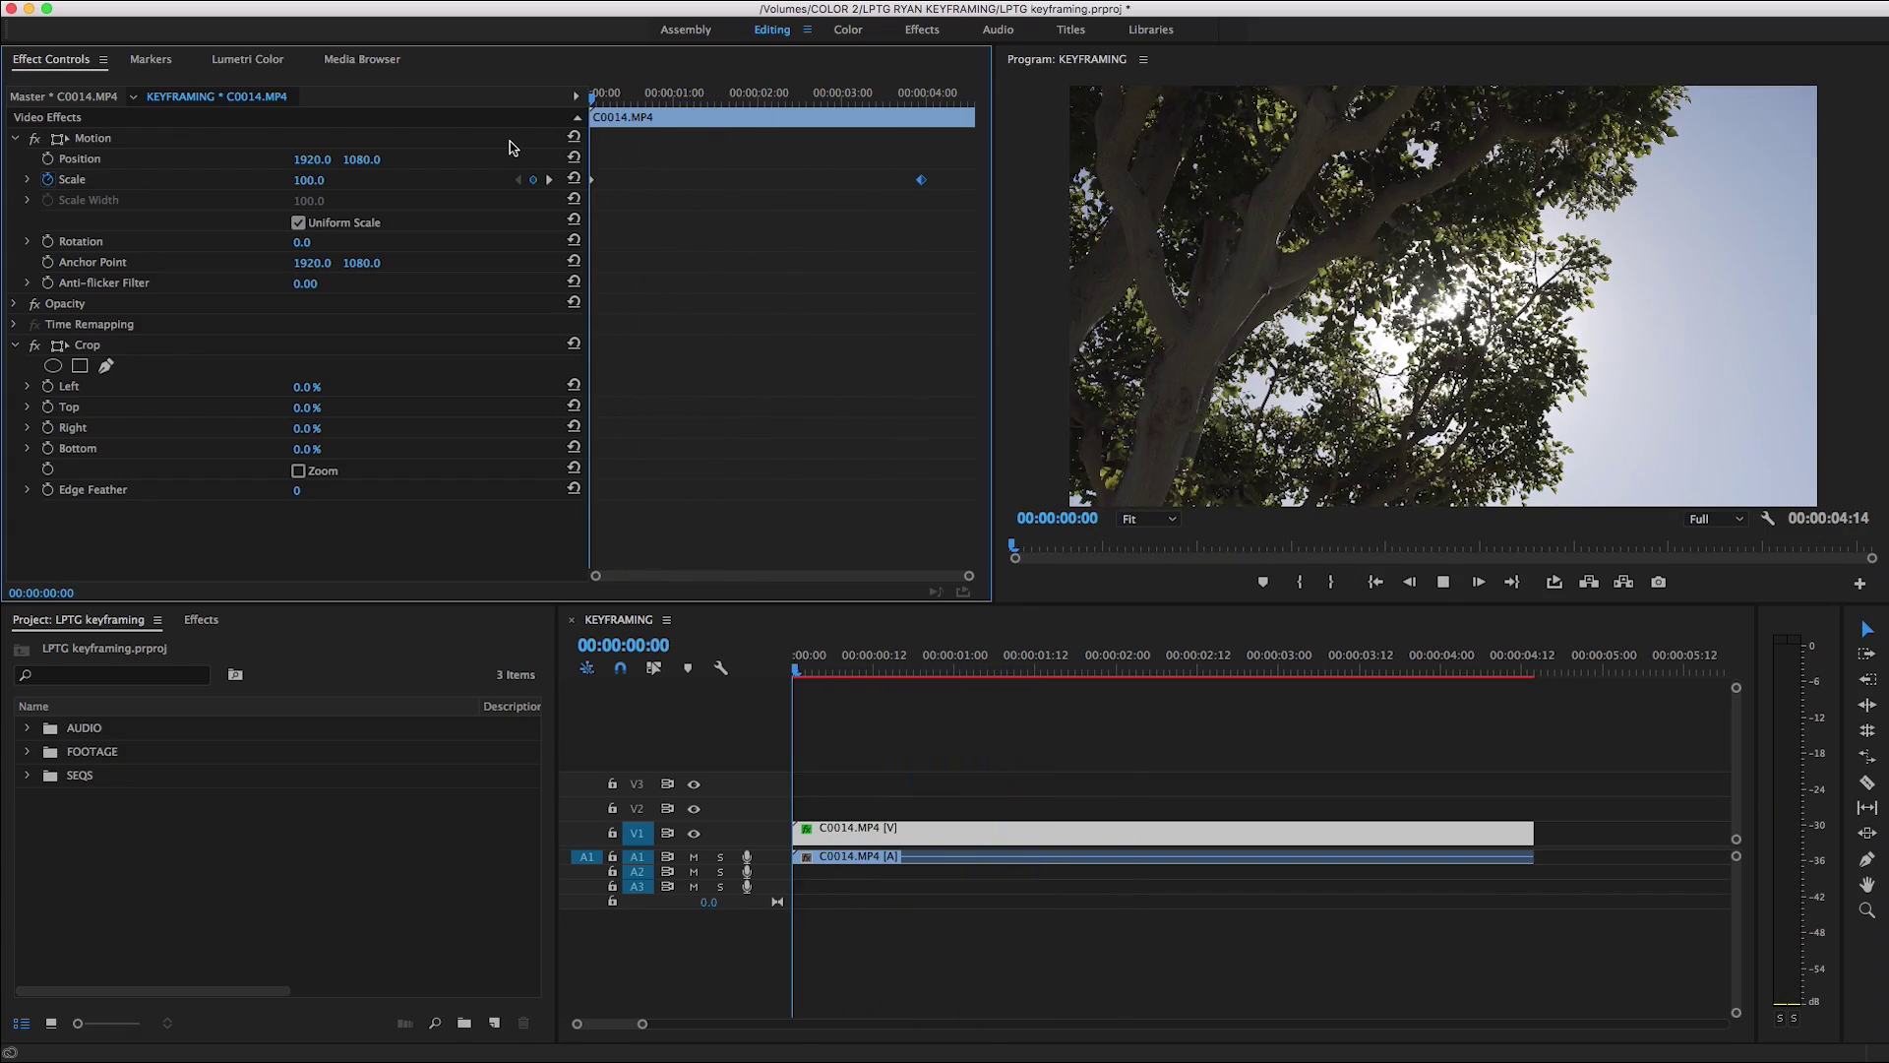
pyautogui.press('space')
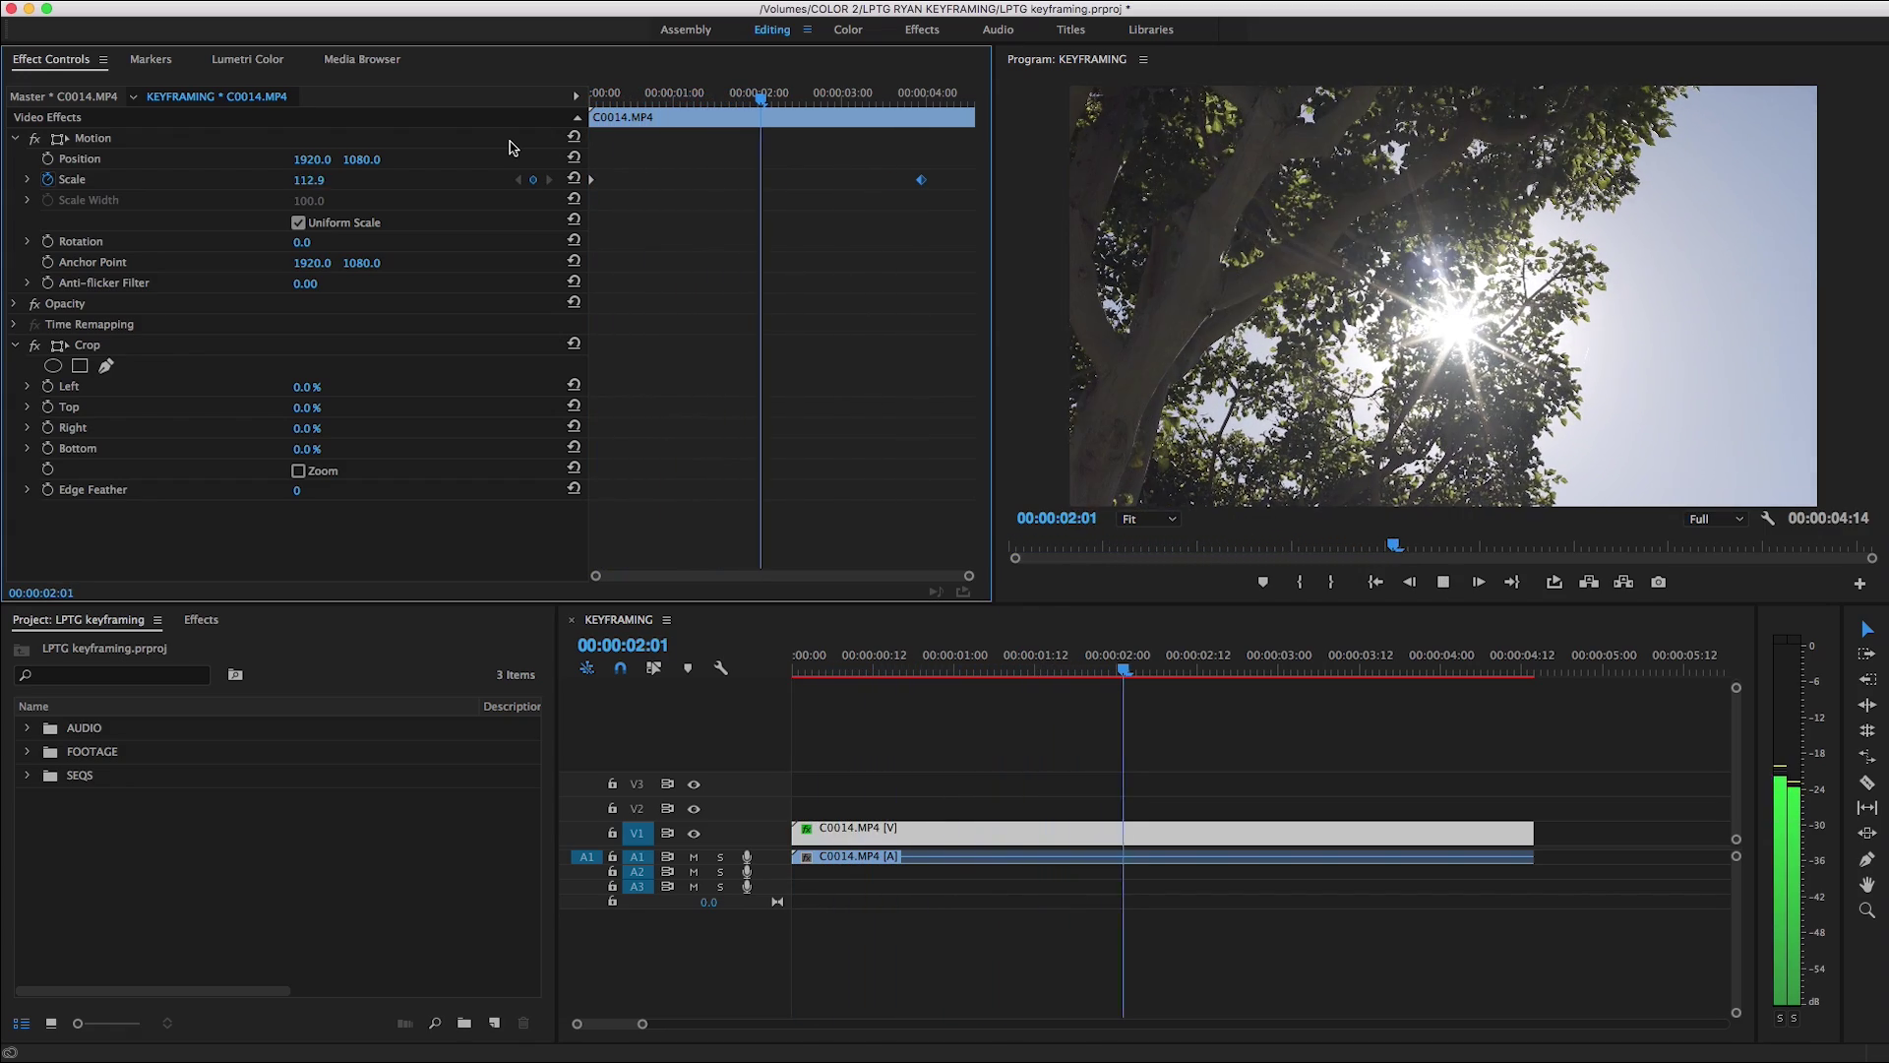
# Retime both Scale keyframes so the ramp ends at the clip's end, then replay from the start
pyautogui.moveTo(592, 180); pyautogui.dragTo(675, 187)
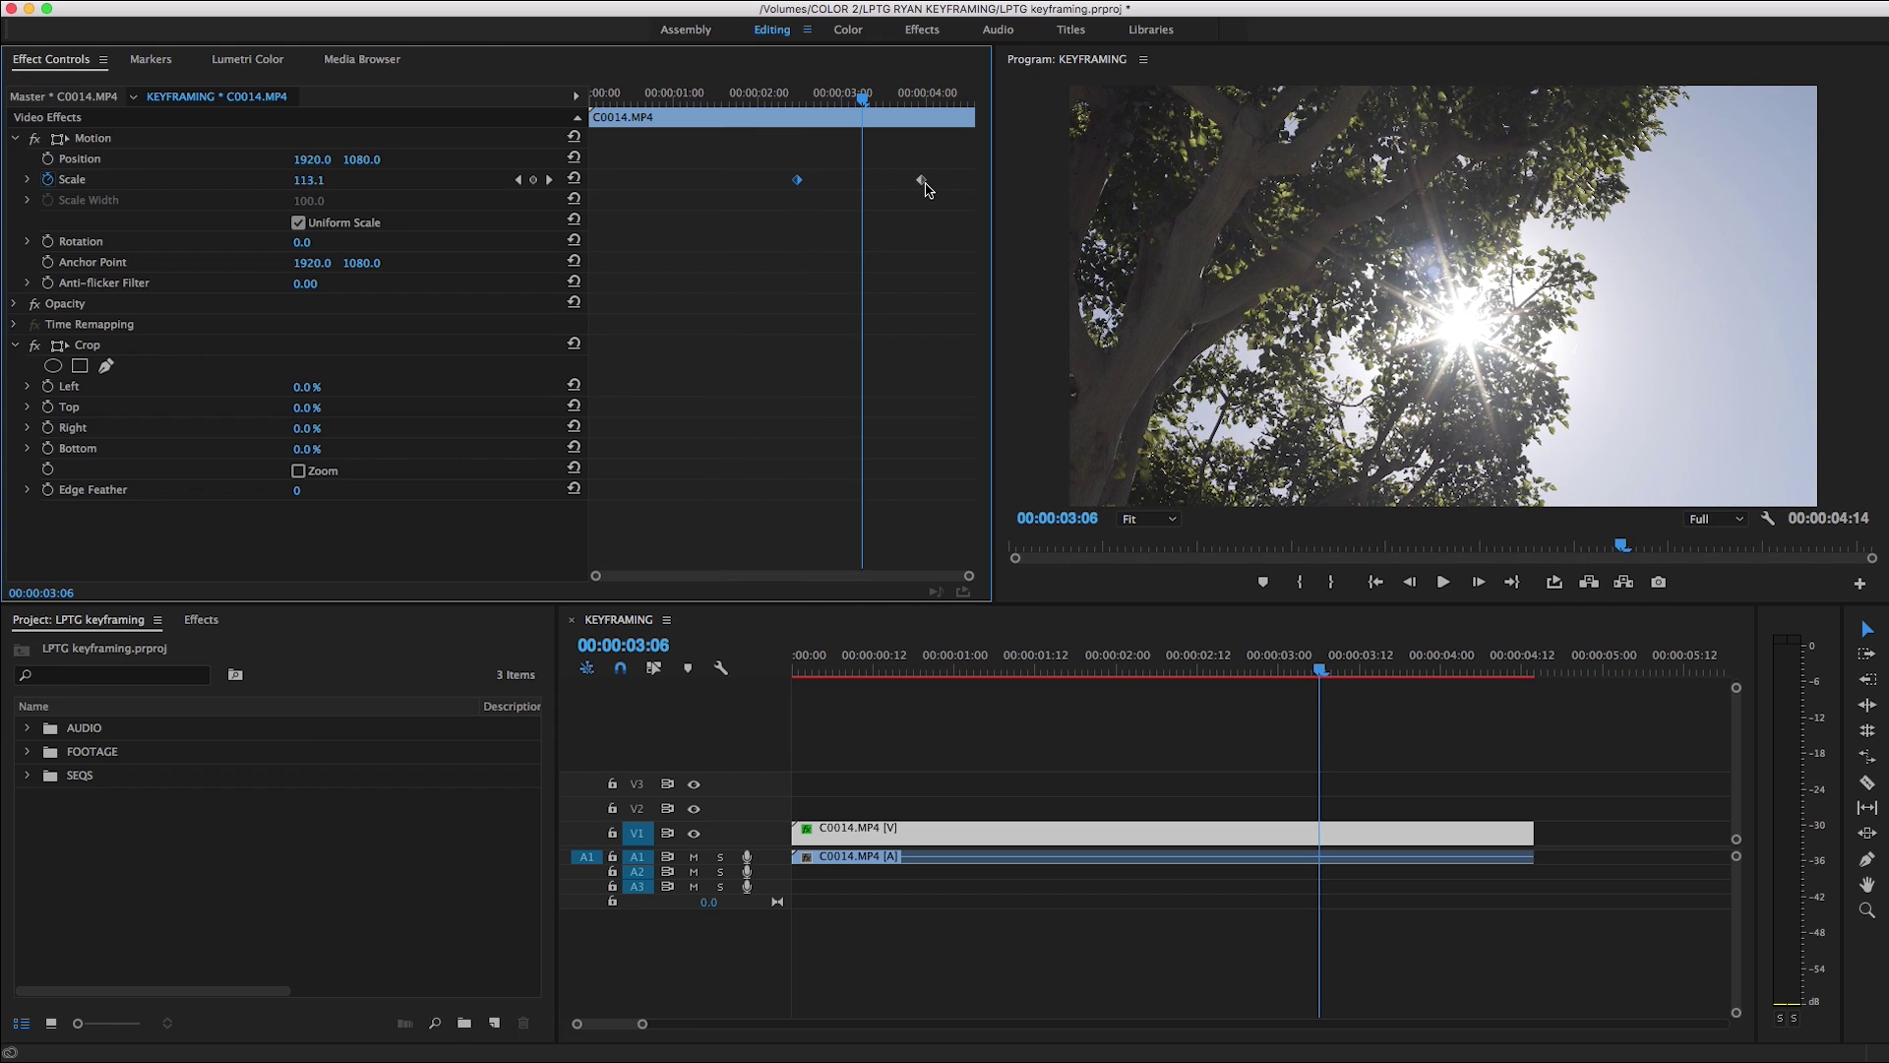
pyautogui.moveTo(923, 180); pyautogui.dragTo(795, 182)
pyautogui.moveTo(652, 180); pyautogui.dragTo(592, 200)
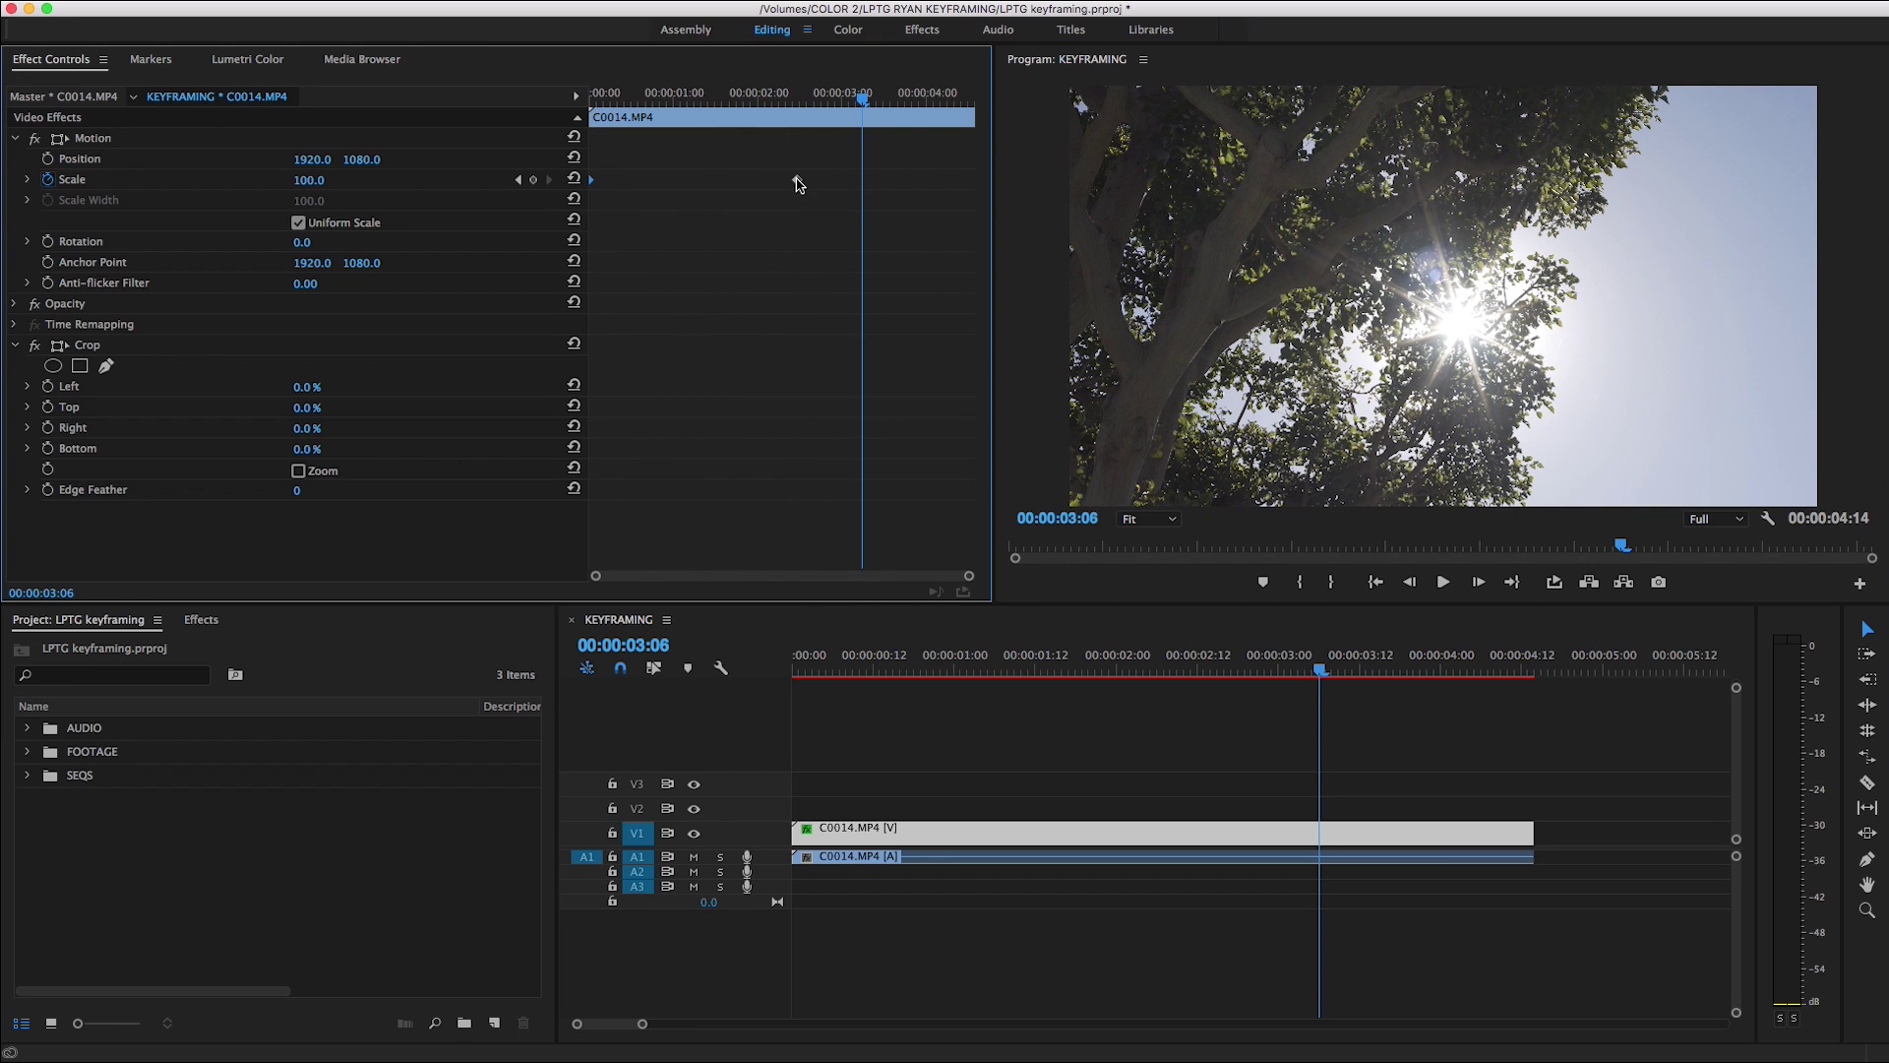
pyautogui.moveTo(797, 180); pyautogui.dragTo(970, 180)
pyautogui.press('Home')
pyautogui.press('space')
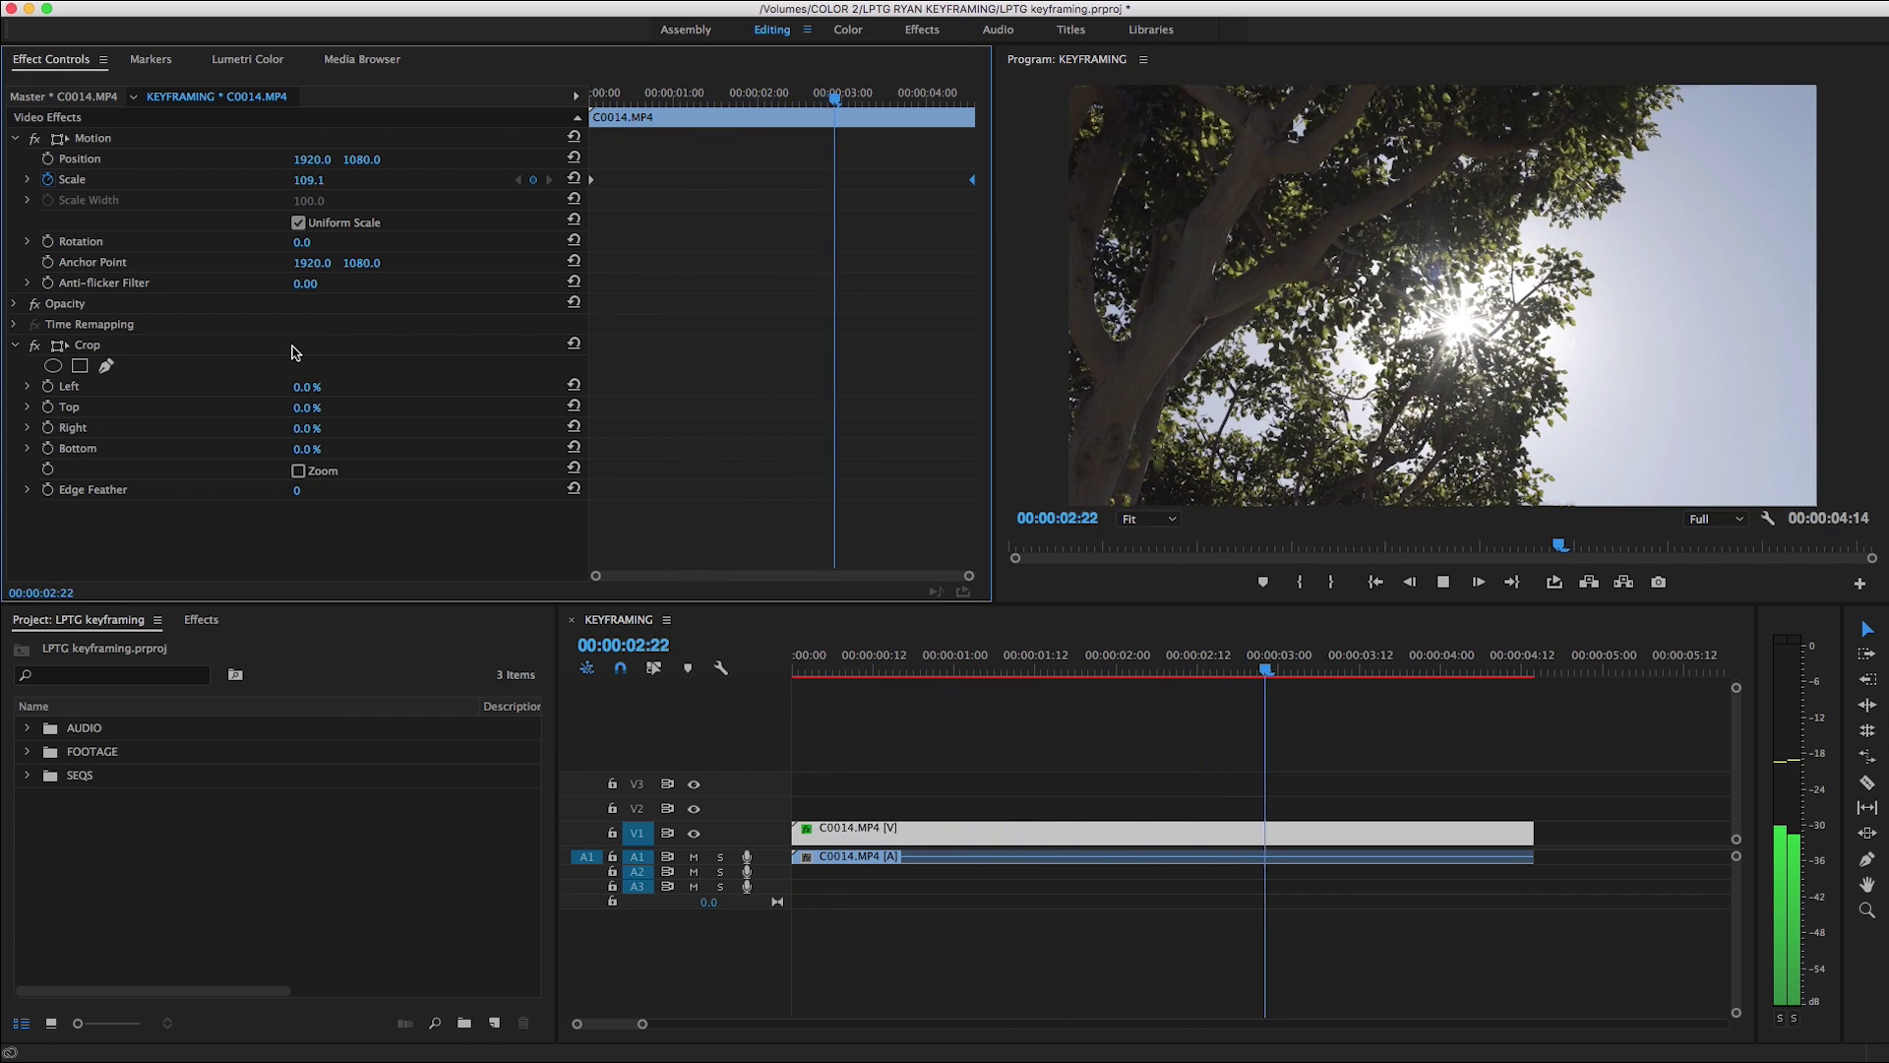
# Copy the start Scale keyframe and move the 100 keyframe to about 00:00:02:00
pyautogui.rightClick(592, 181)
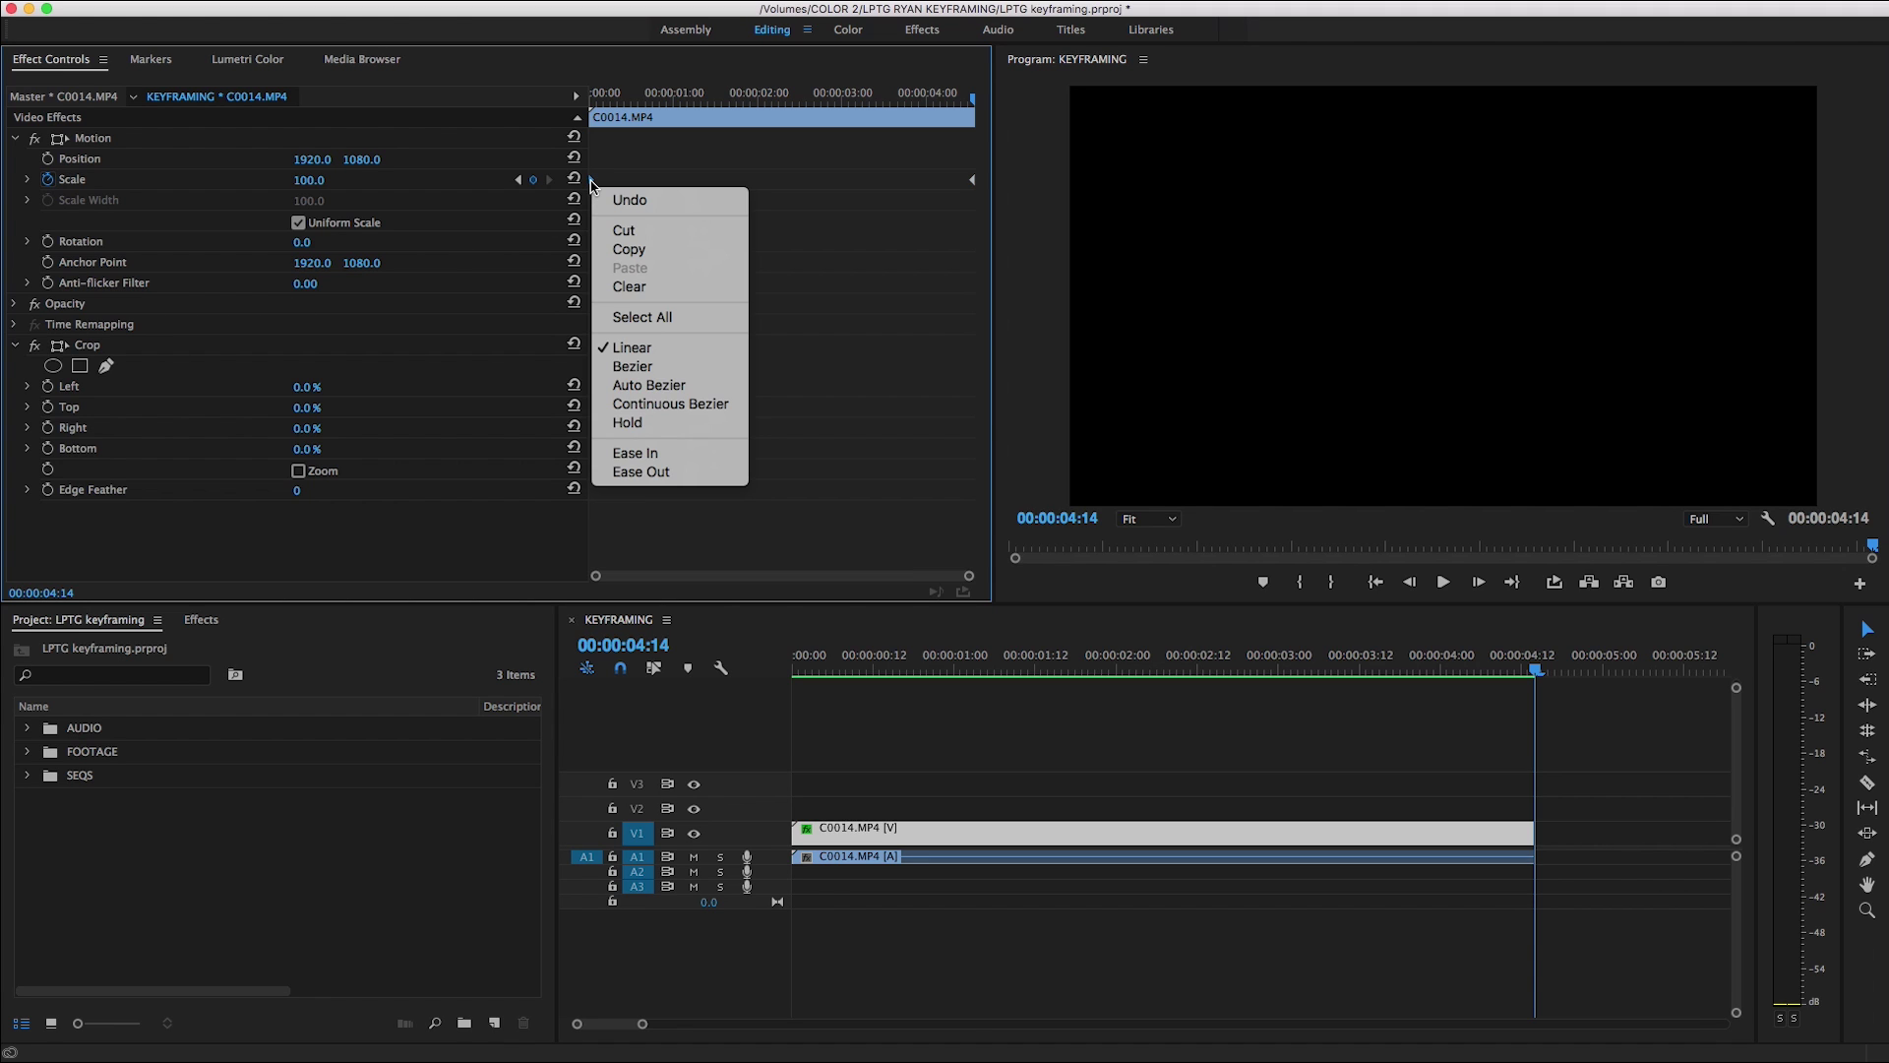
pyautogui.click(618, 253)
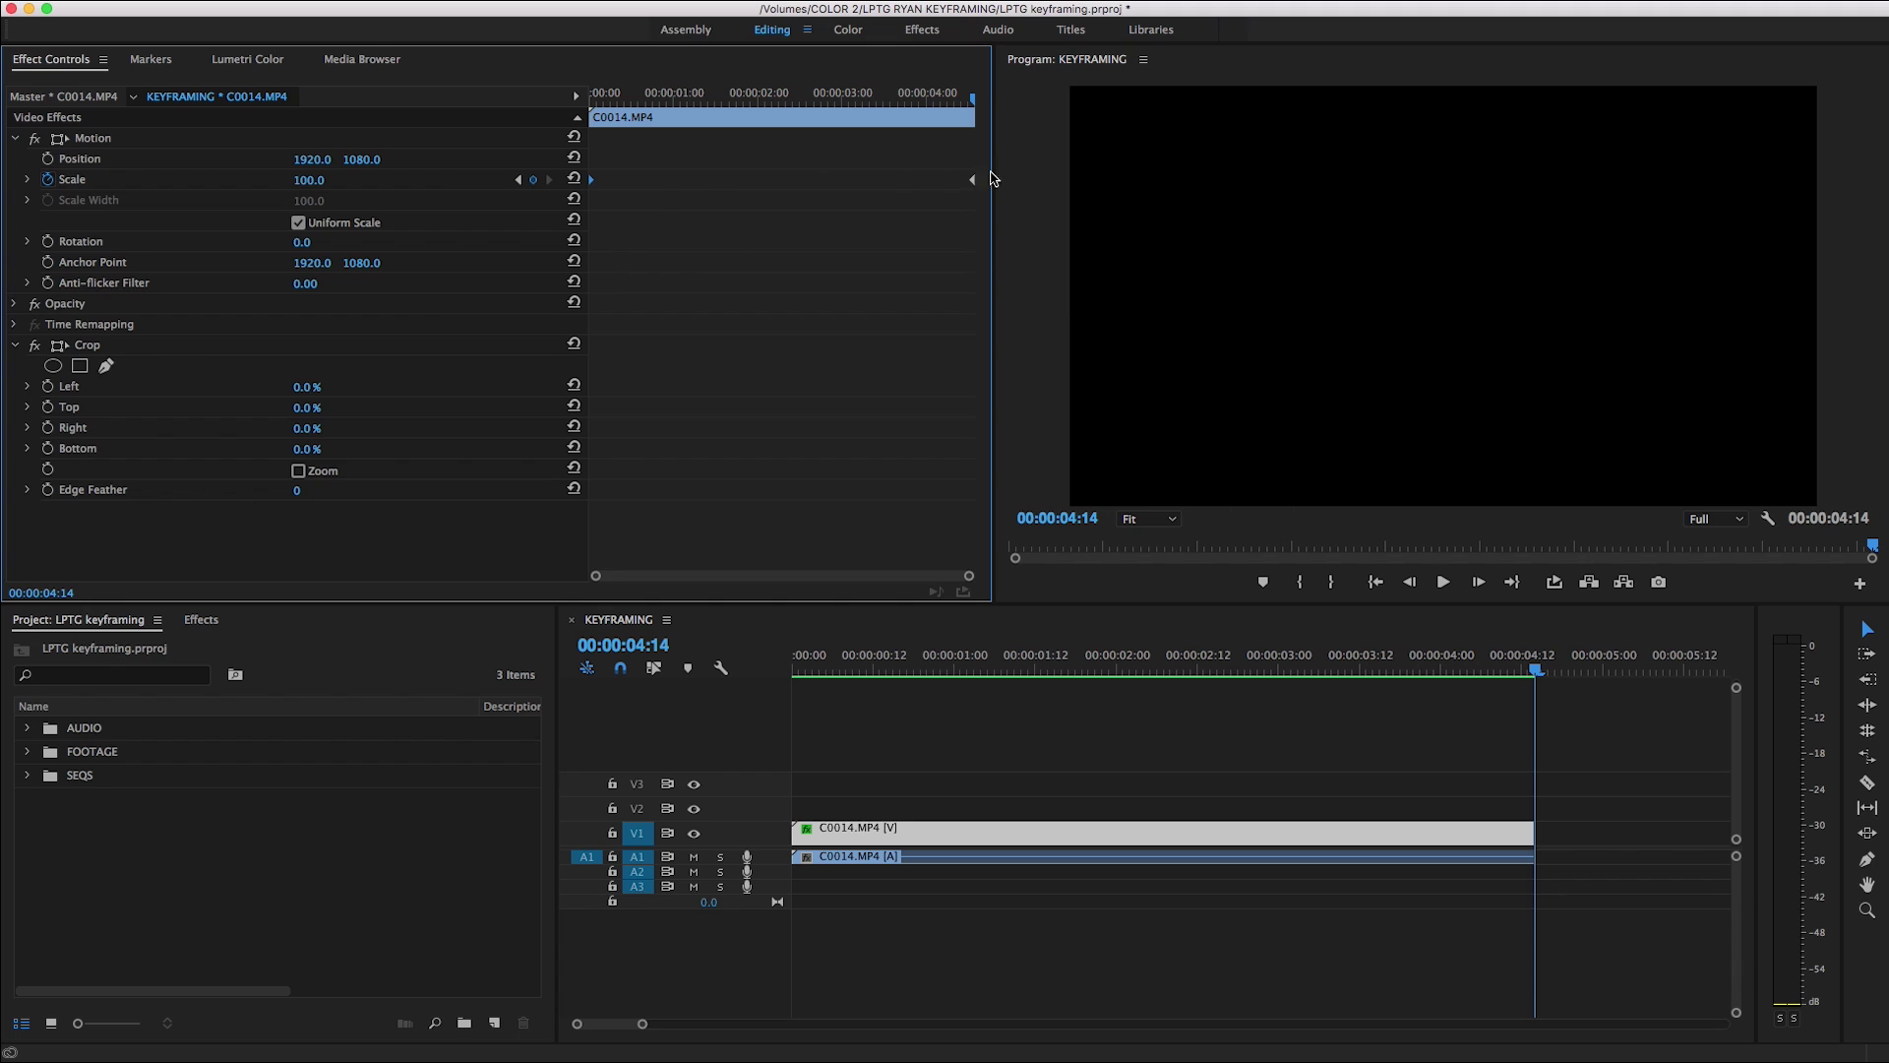
pyautogui.moveTo(974, 183); pyautogui.dragTo(755, 180)
pyautogui.moveTo(853, 104); pyautogui.dragTo(919, 103)
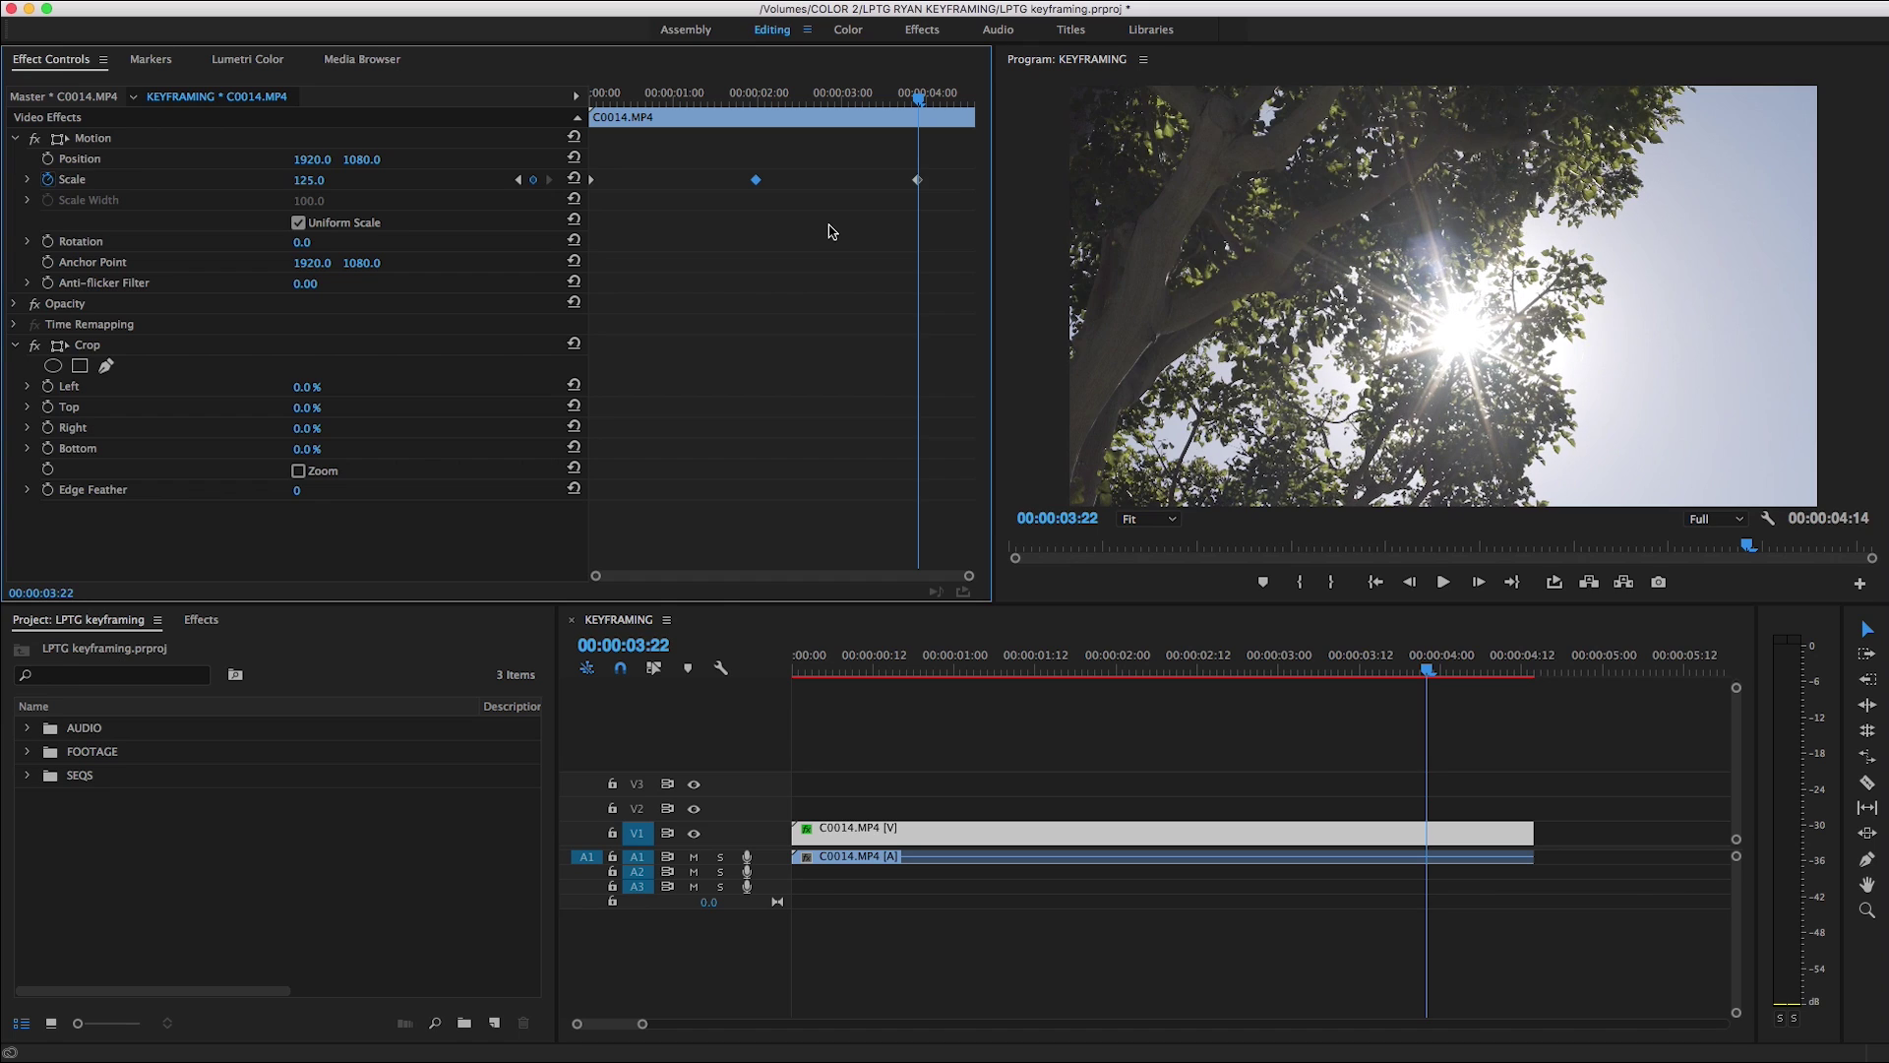
# Place the final 125 Scale keyframe at the clip's end, fine-tune timing, and play from the start
pyautogui.moveTo(917, 180); pyautogui.dragTo(1011, 189)
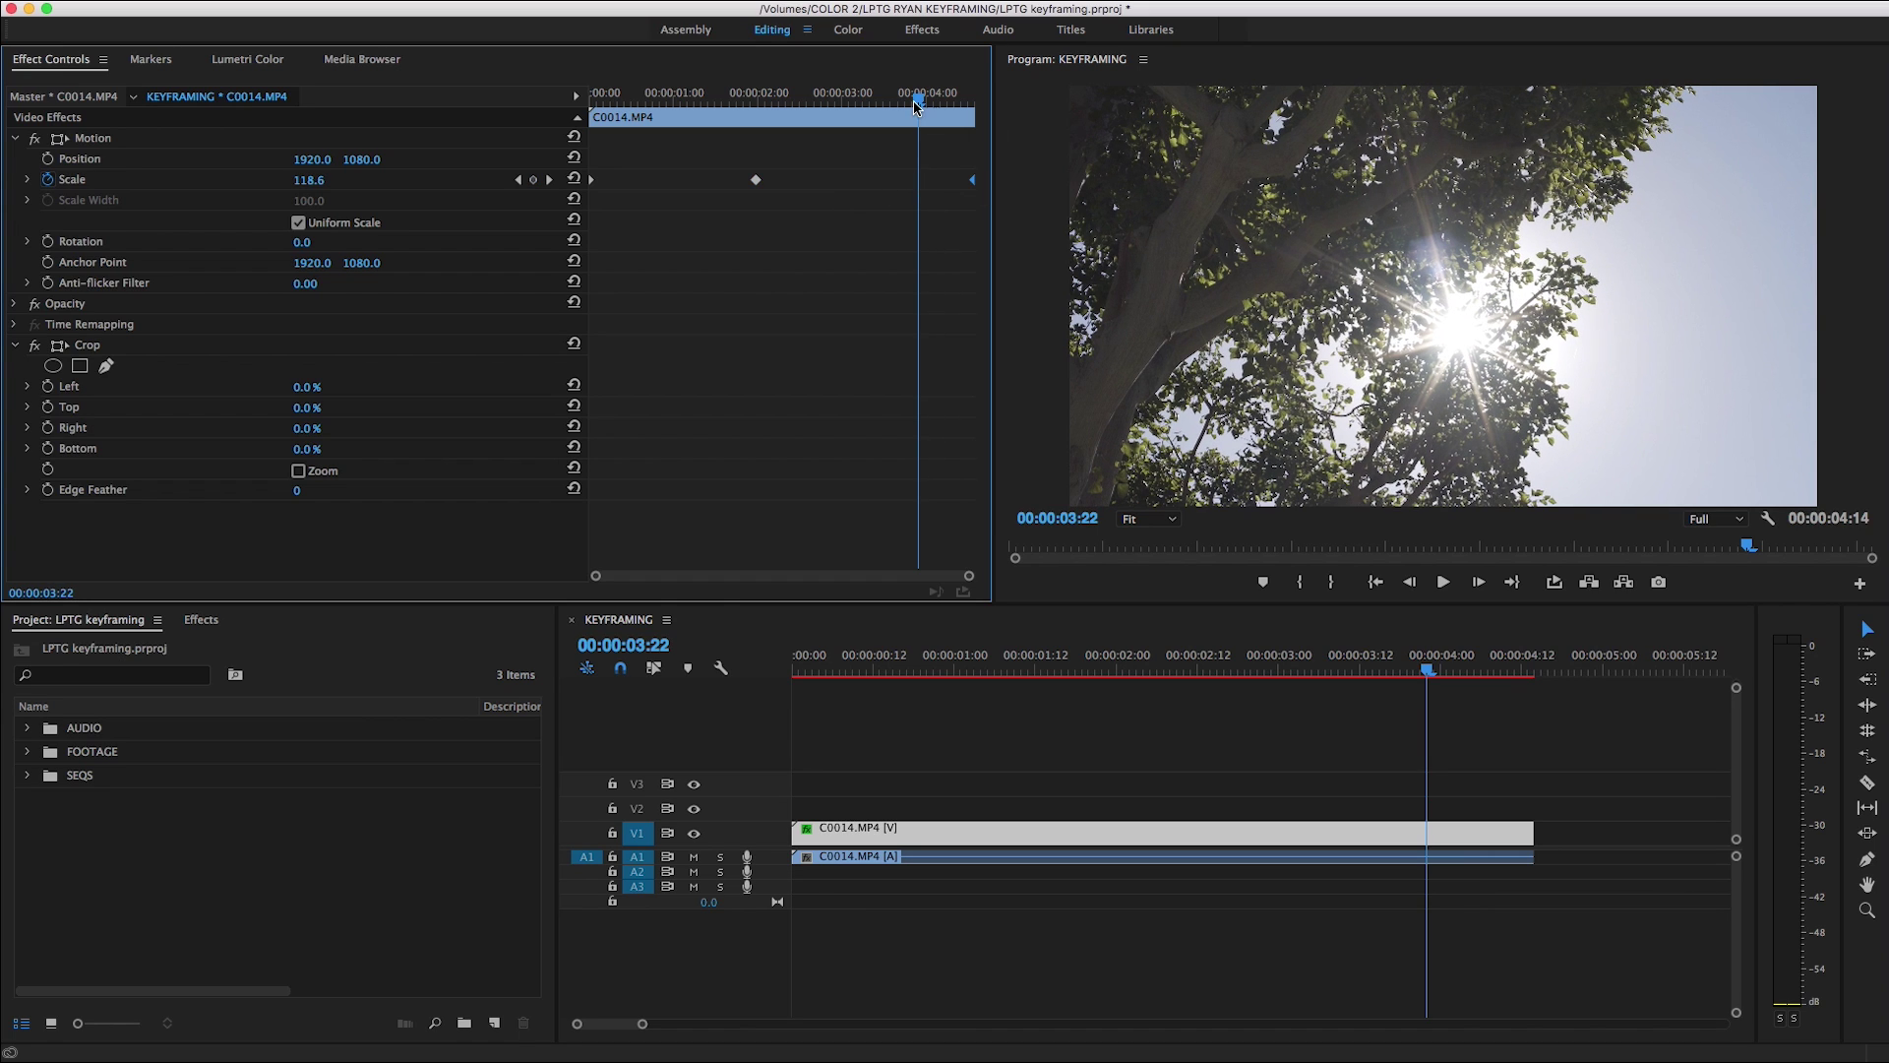
pyautogui.moveTo(756, 180); pyautogui.dragTo(787, 180)
pyautogui.press('Home')
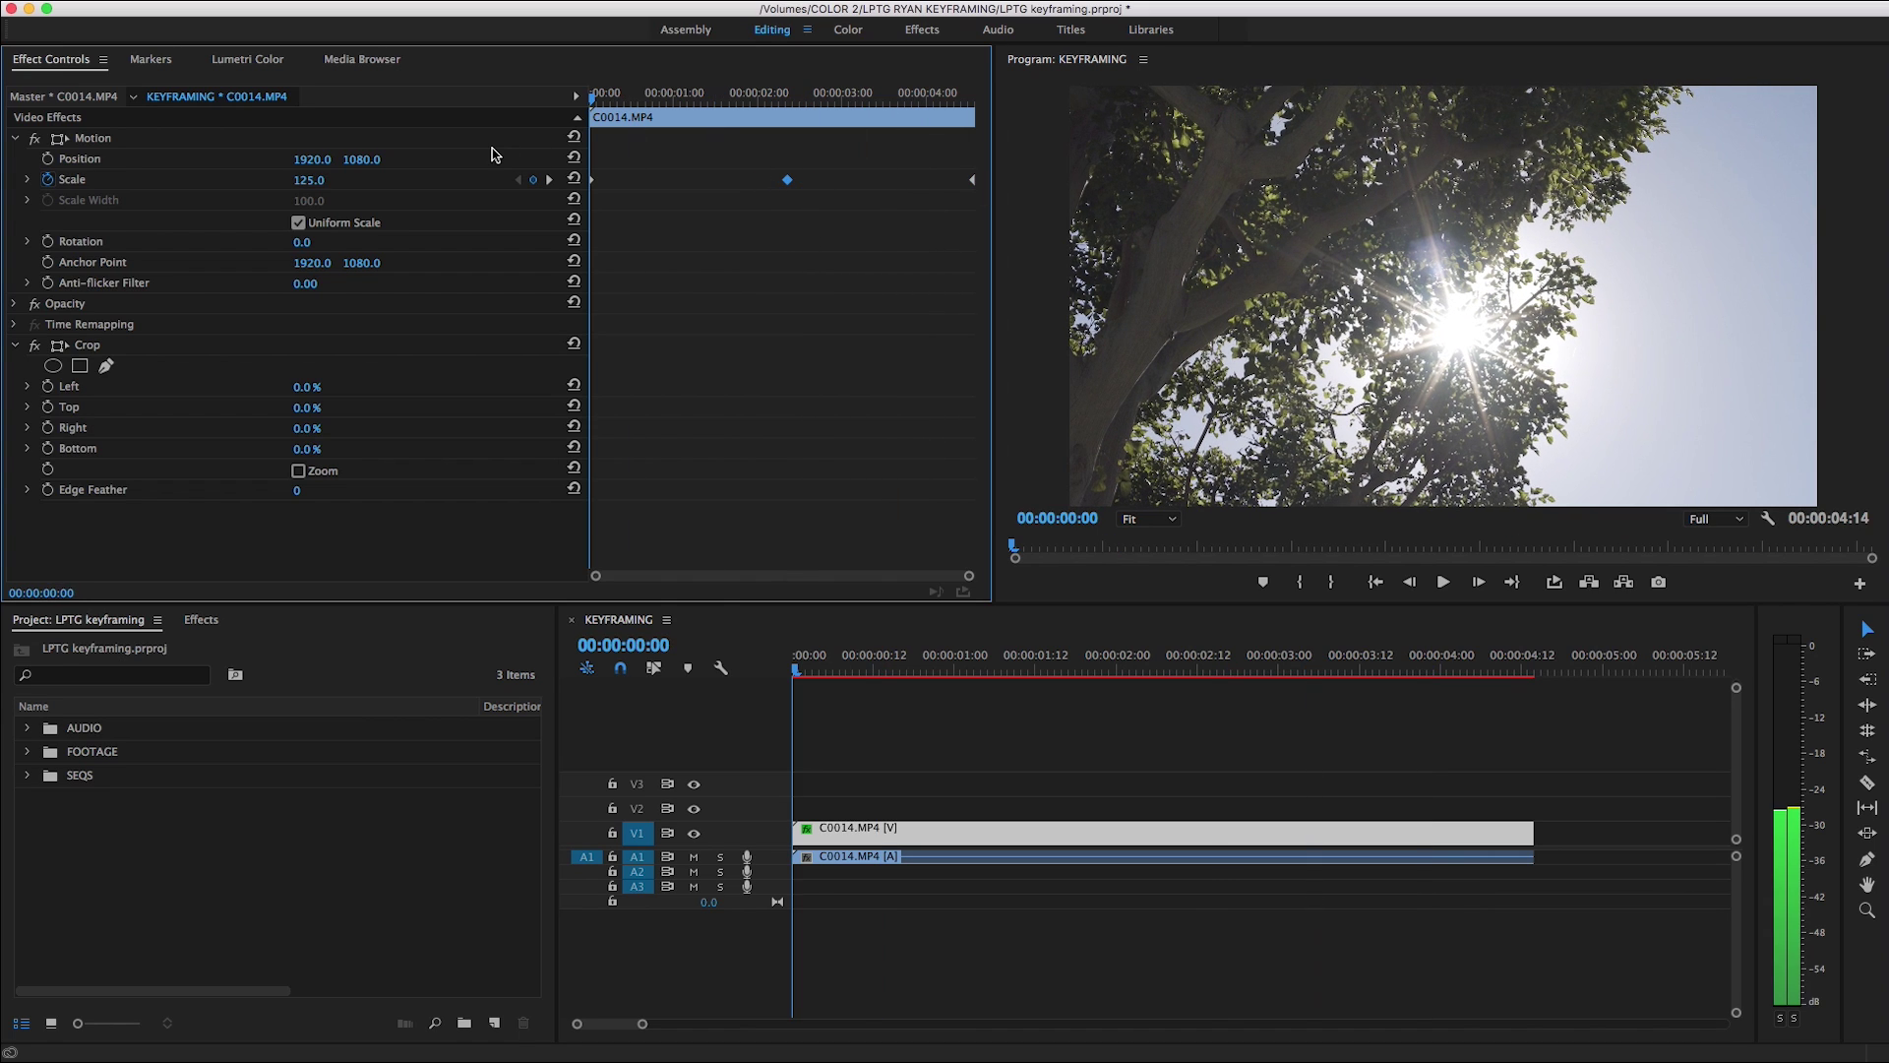
pyautogui.press('space')
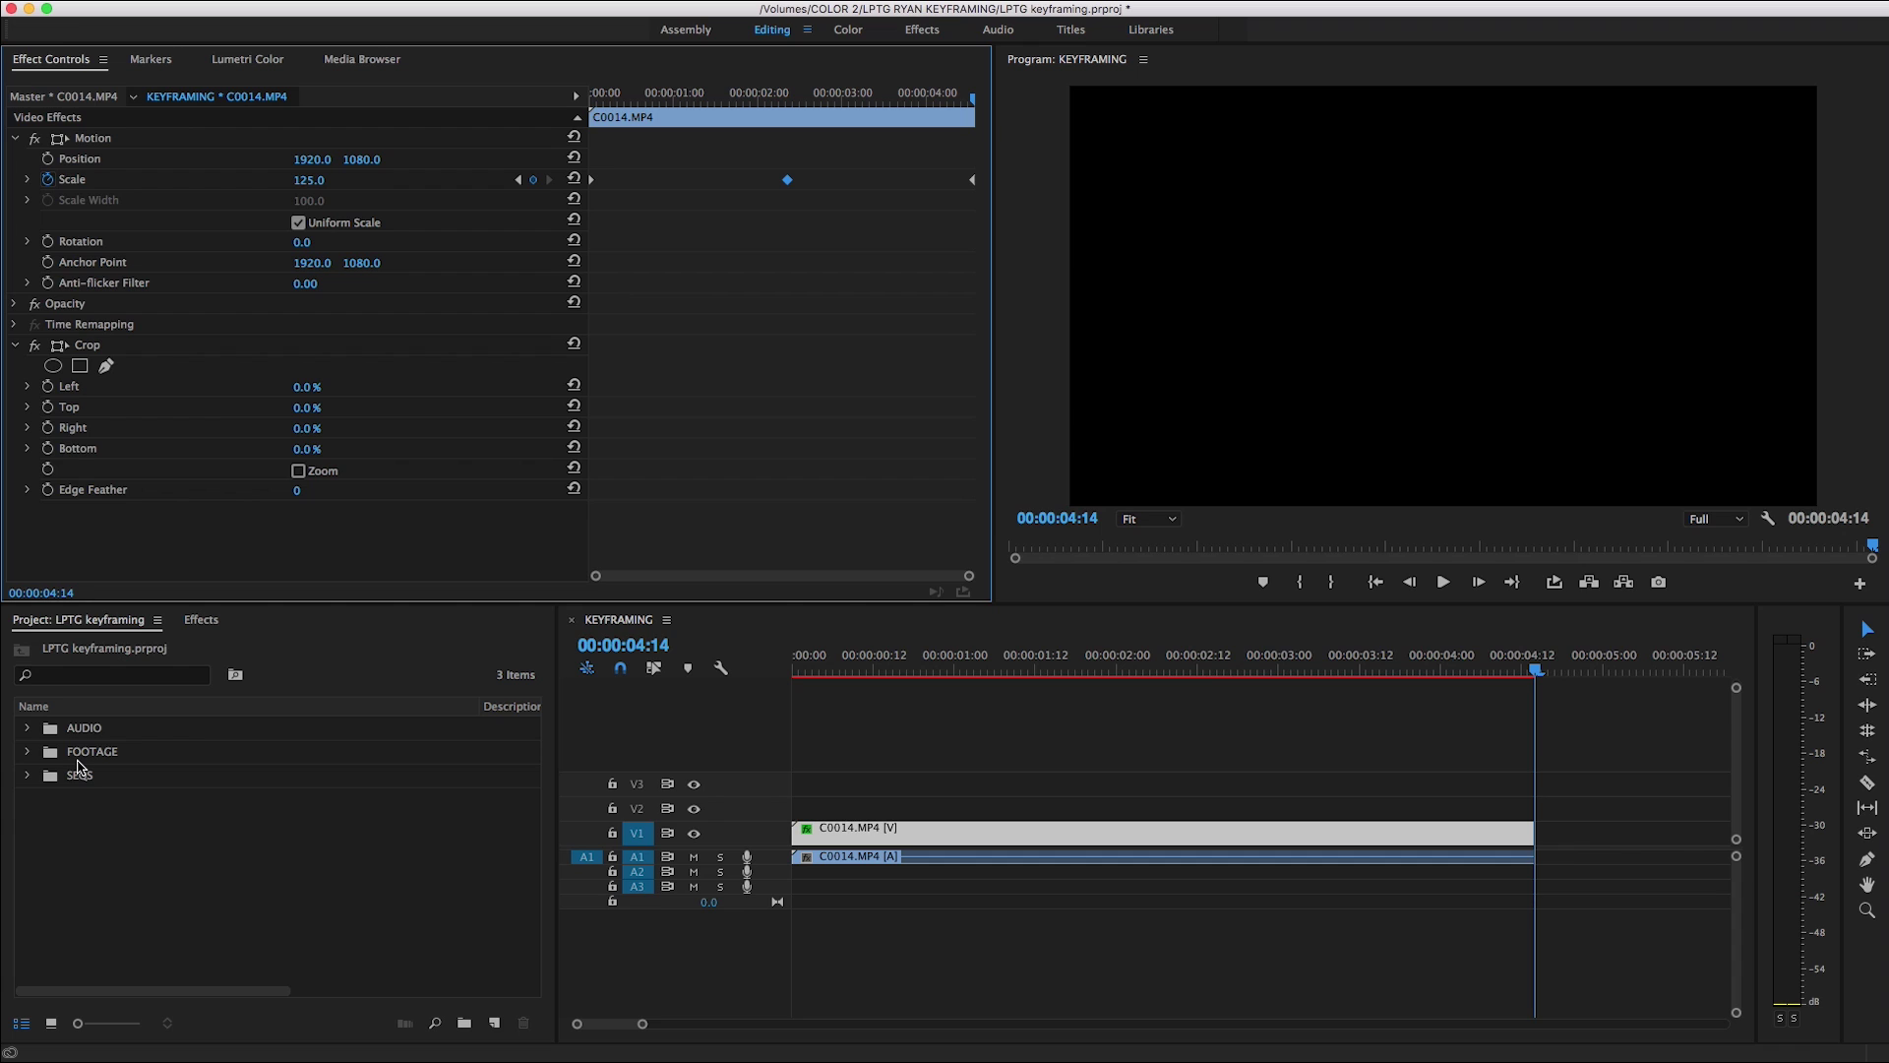
# Search the Effects panel for 'crop' and apply Crop to the tree clip
pyautogui.click(201, 620)
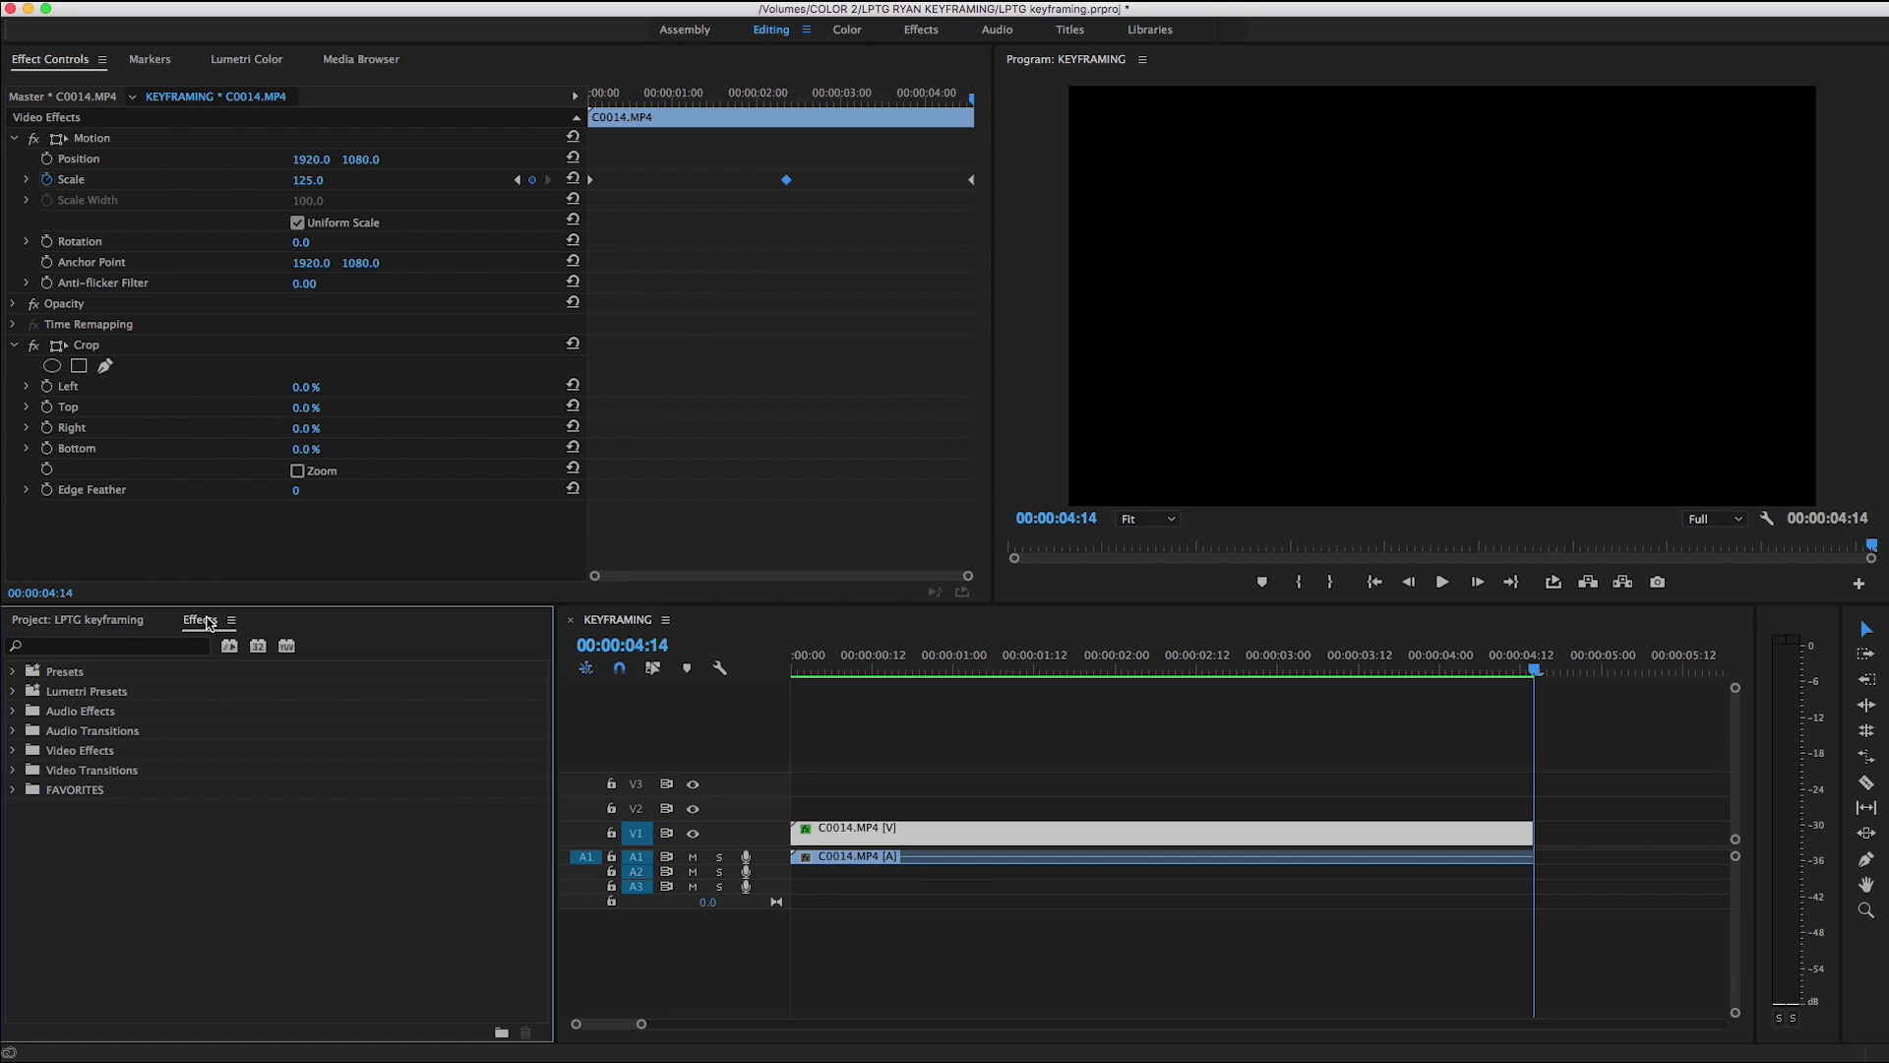
pyautogui.click(108, 646)
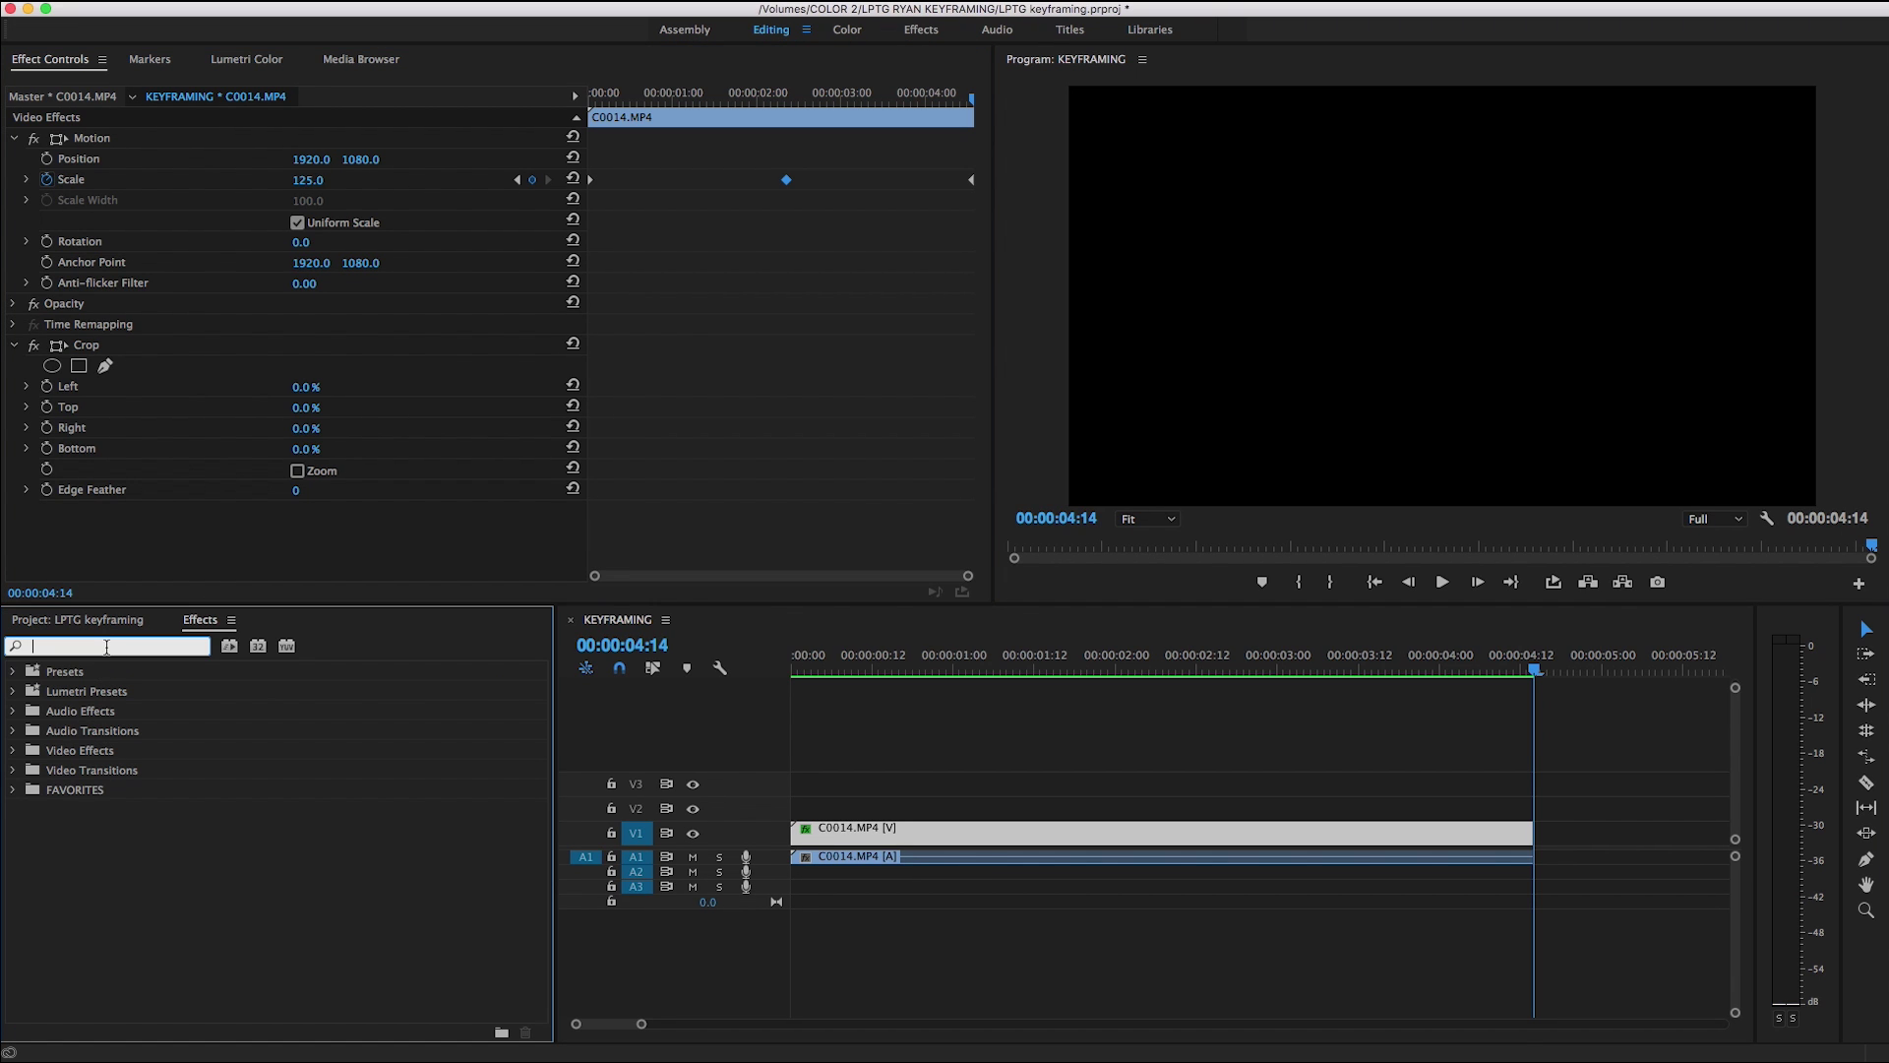
pyautogui.write('crop')
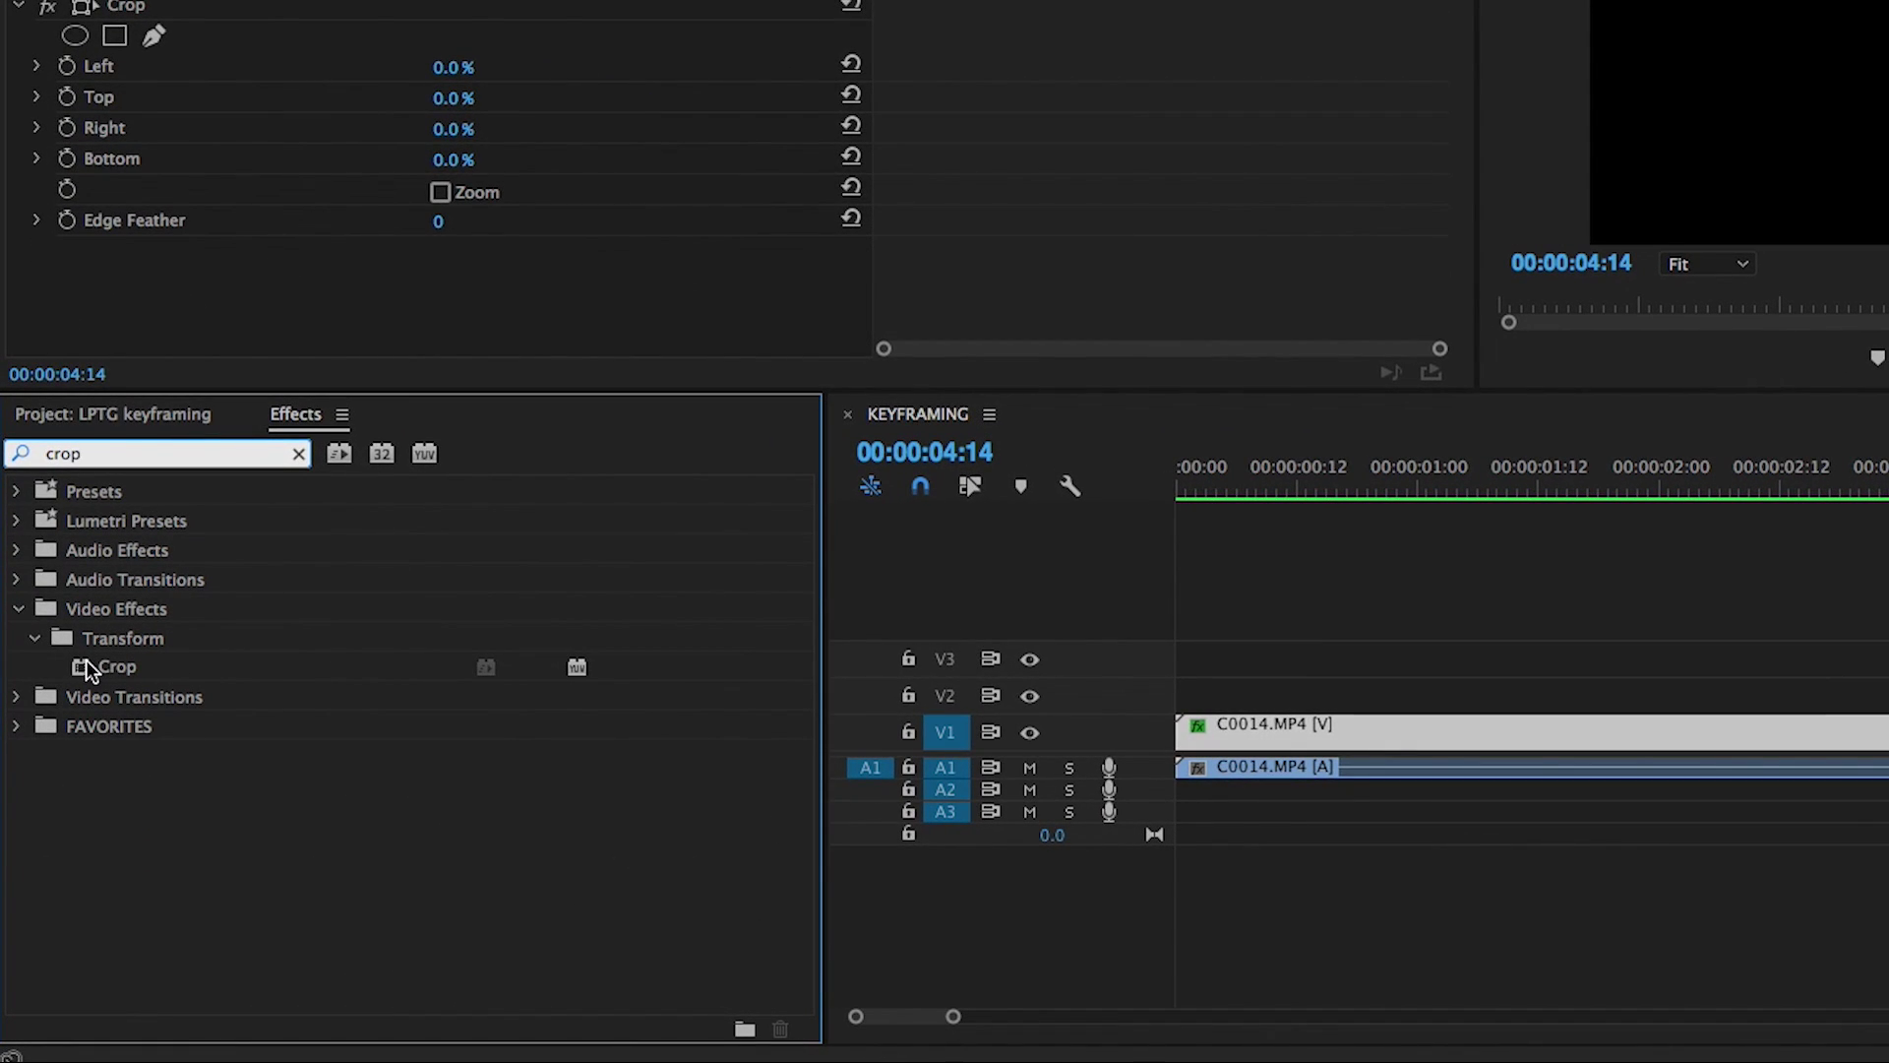
pyautogui.doubleClick(86, 659)
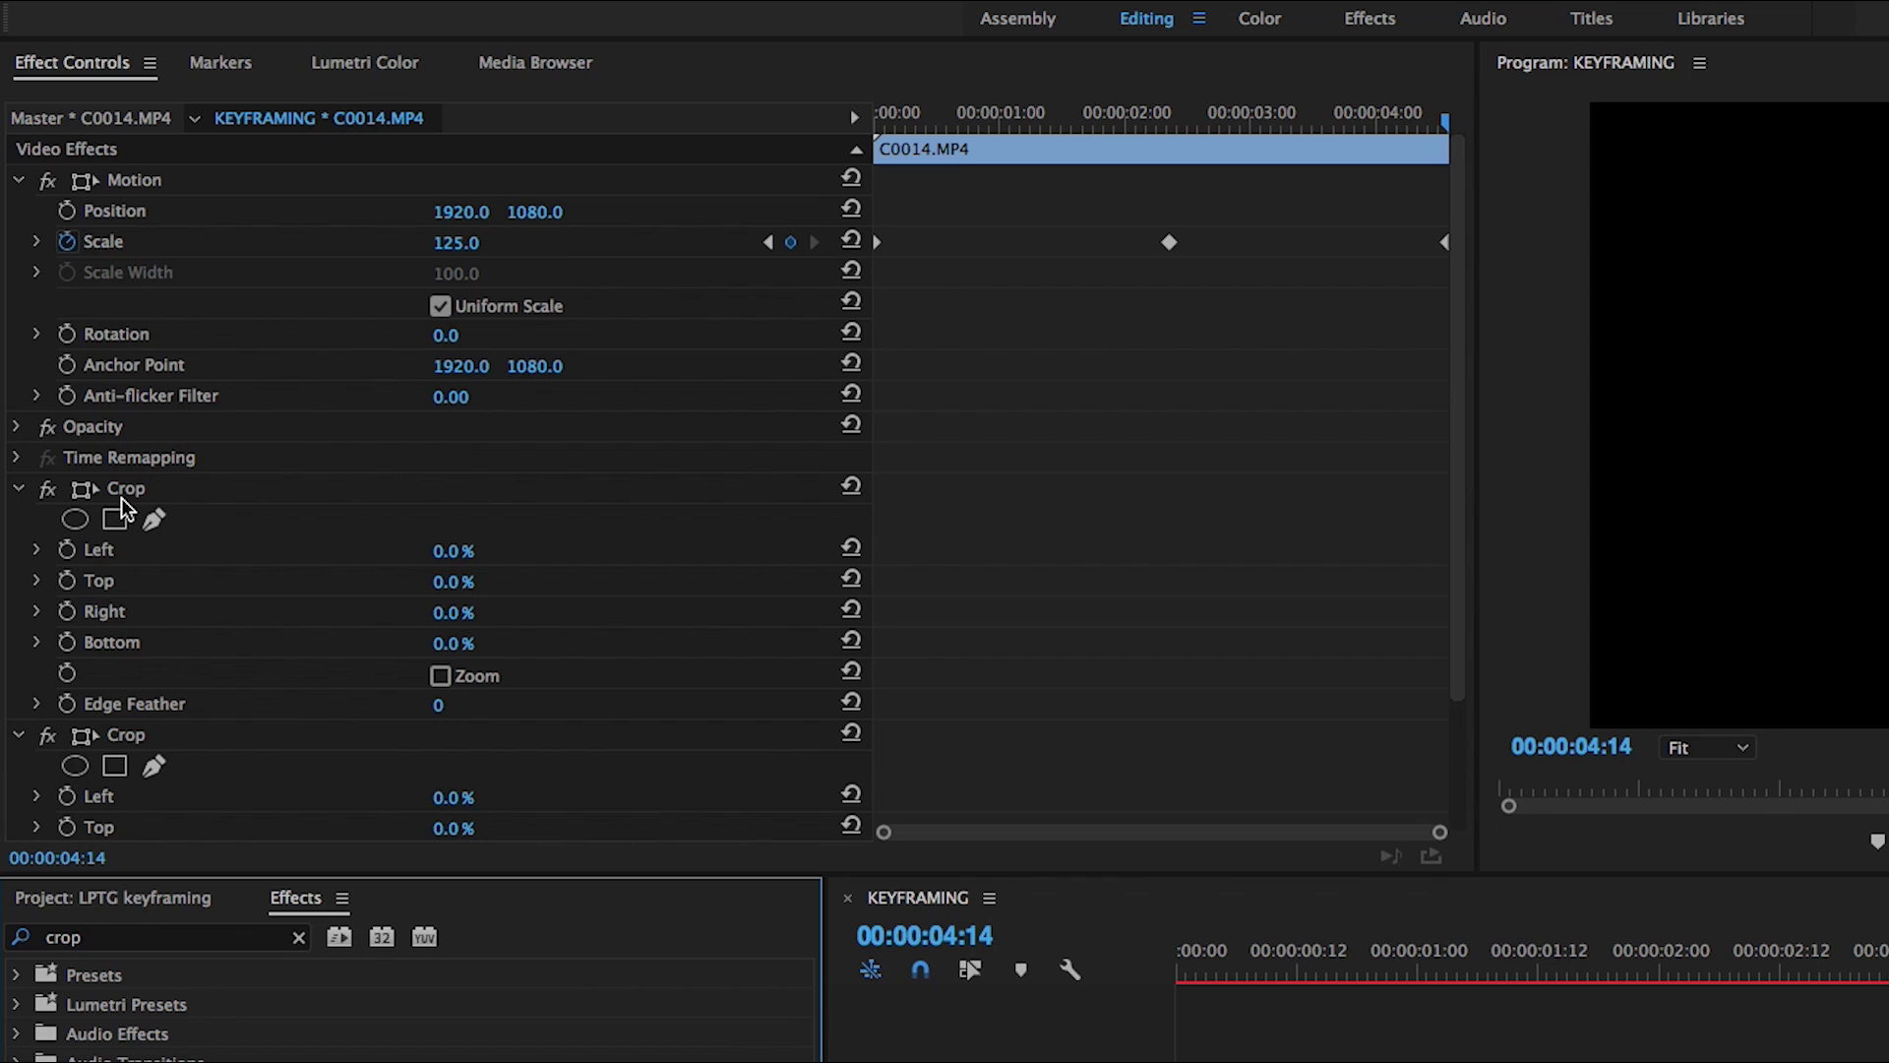
# Keyframe Crop Left from 0% at the clip start to 100% at the clip end
pyautogui.click(69, 555)
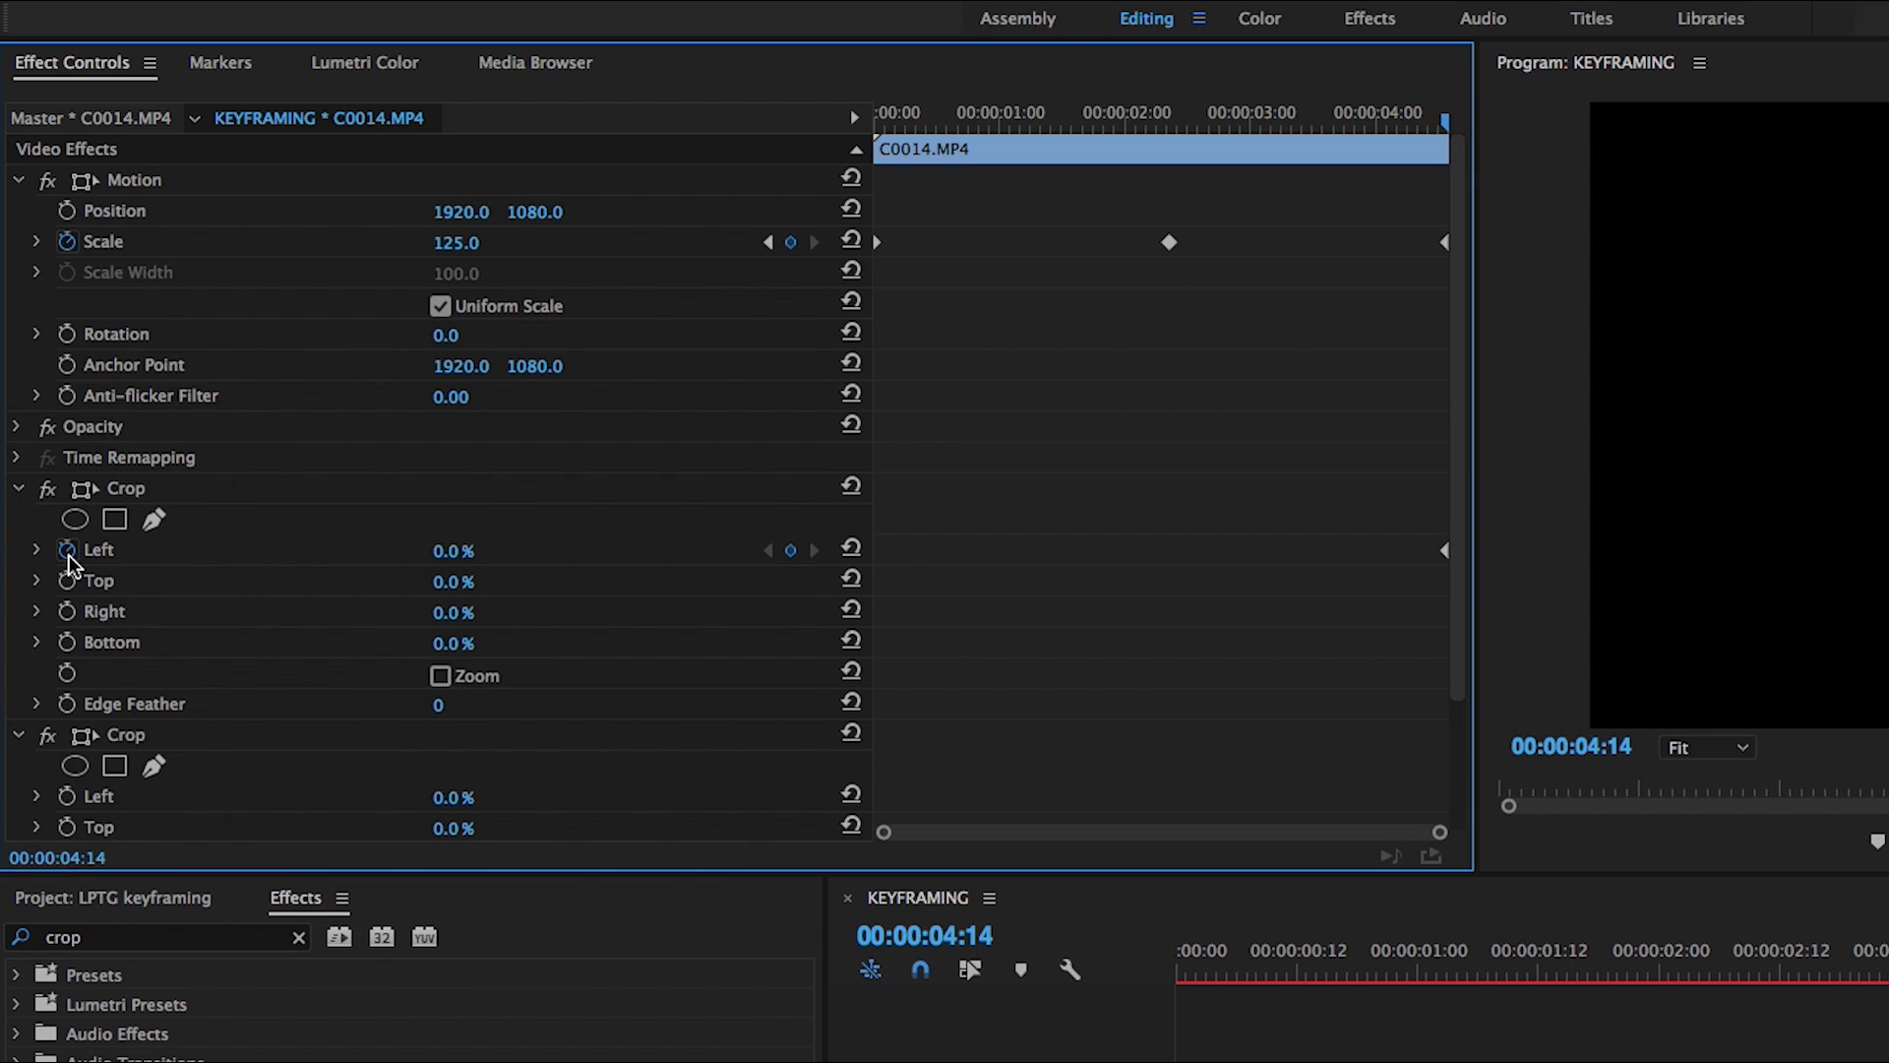
pyautogui.moveTo(1445, 551); pyautogui.dragTo(1015, 580)
pyautogui.moveTo(1017, 557); pyautogui.dragTo(771, 563)
pyautogui.moveTo(460, 568); pyautogui.dragTo(610, 568)
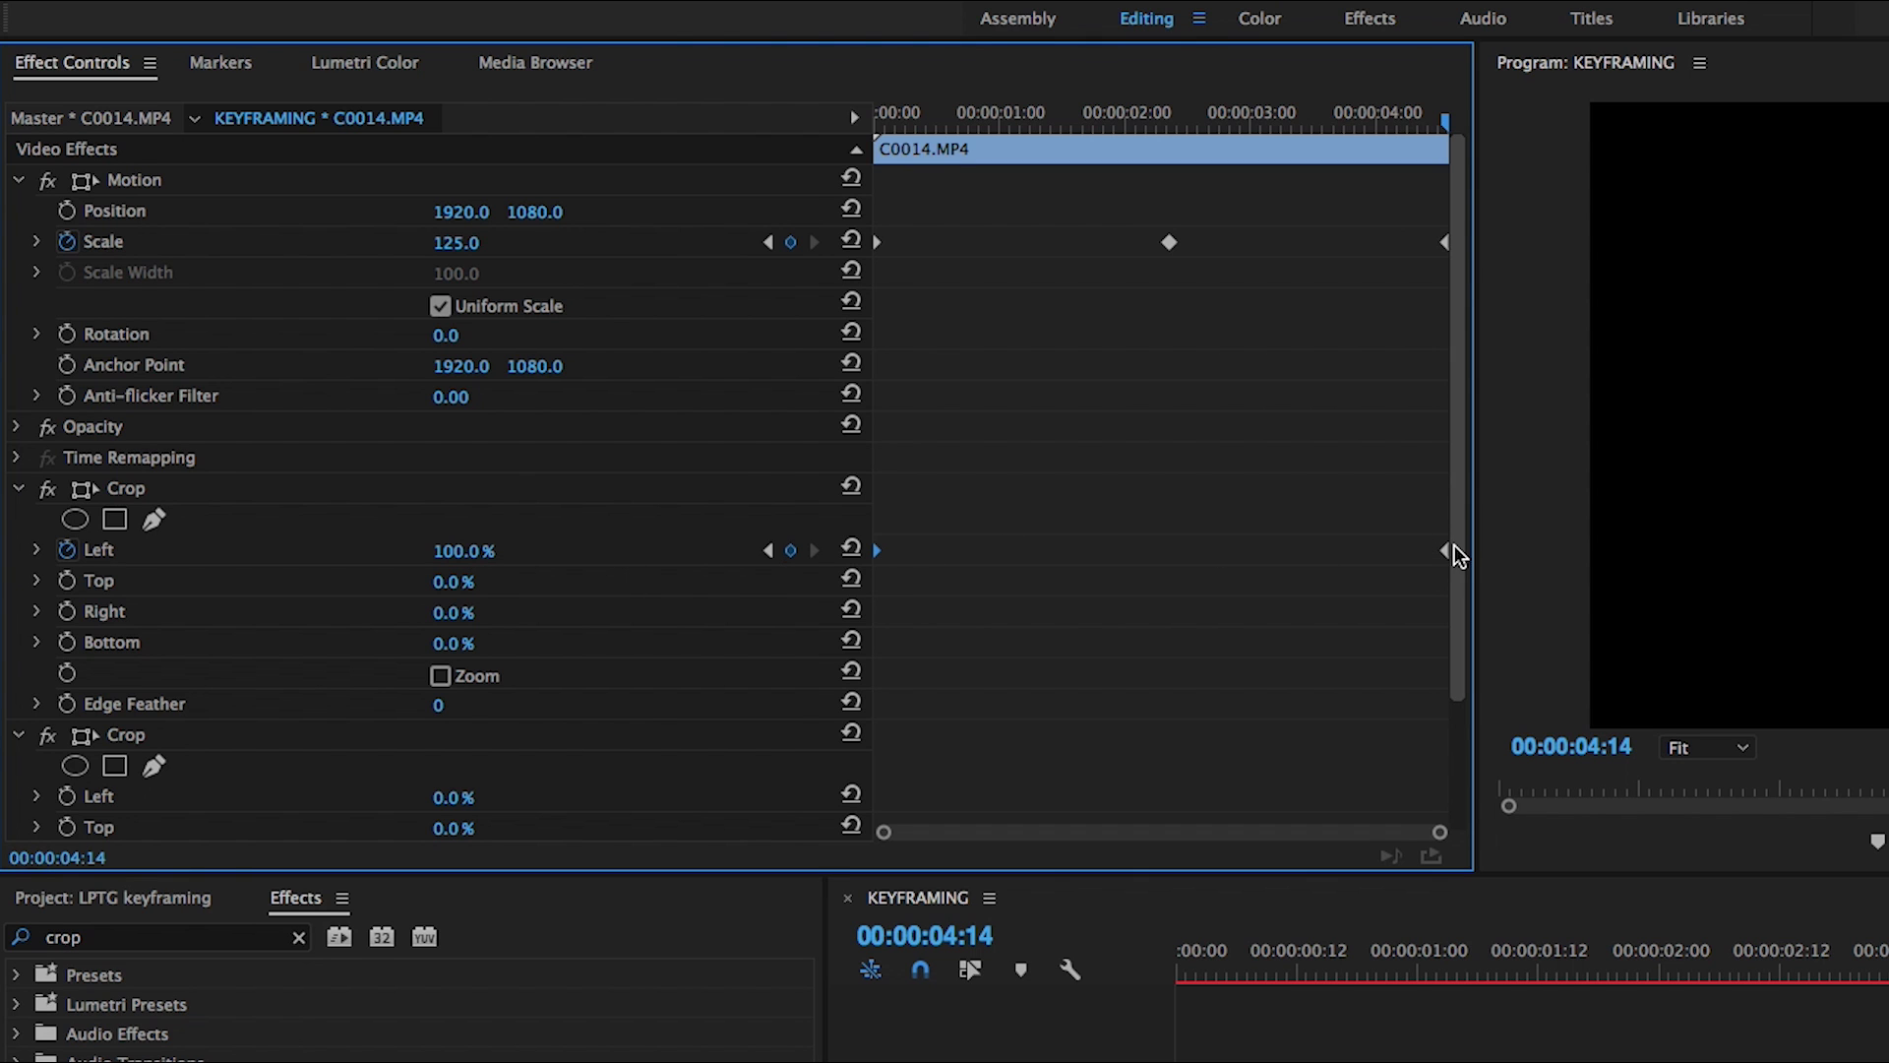
pyautogui.moveTo(1444, 549)
pyautogui.mouseDown()
pyautogui.moveTo(1383, 552)
pyautogui.moveTo(1426, 562)
pyautogui.mouseUp()
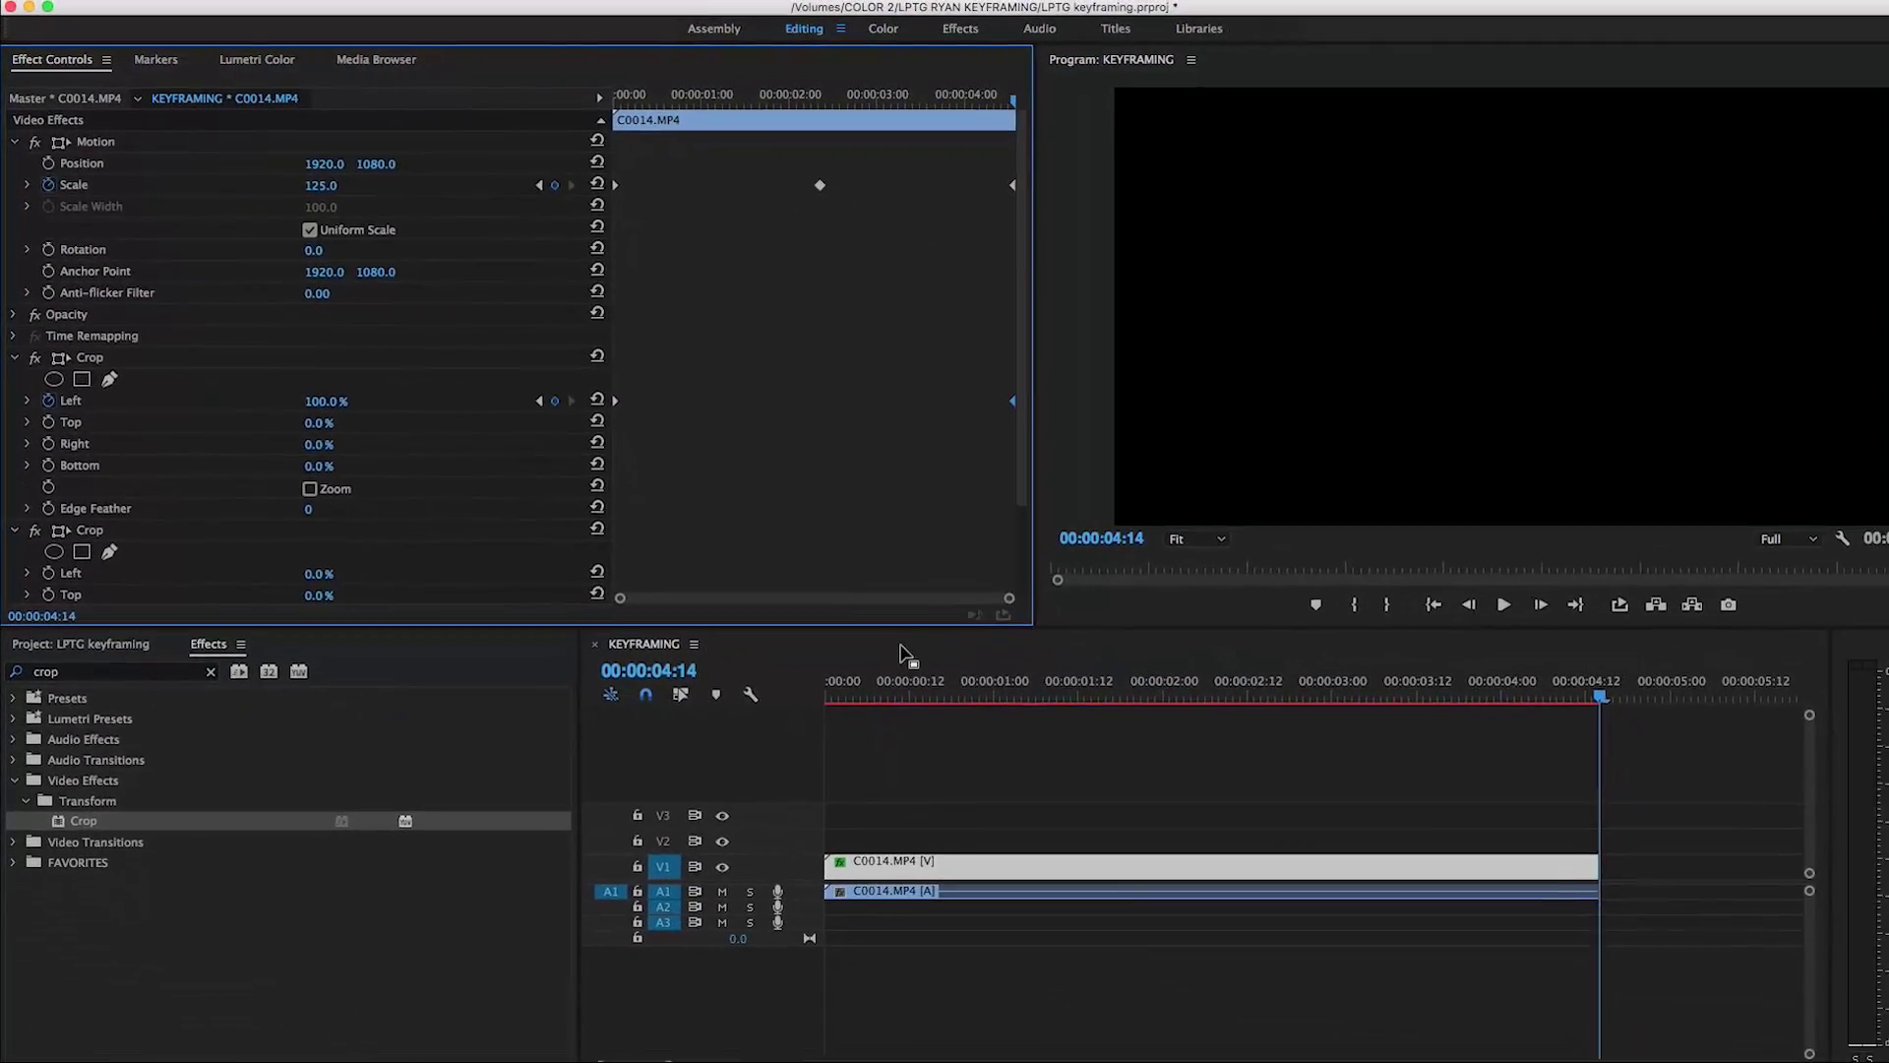
# Move the end Crop Left keyframe to about 00:00:00:10, preview, and lift the tree clip to V2
pyautogui.press('space')
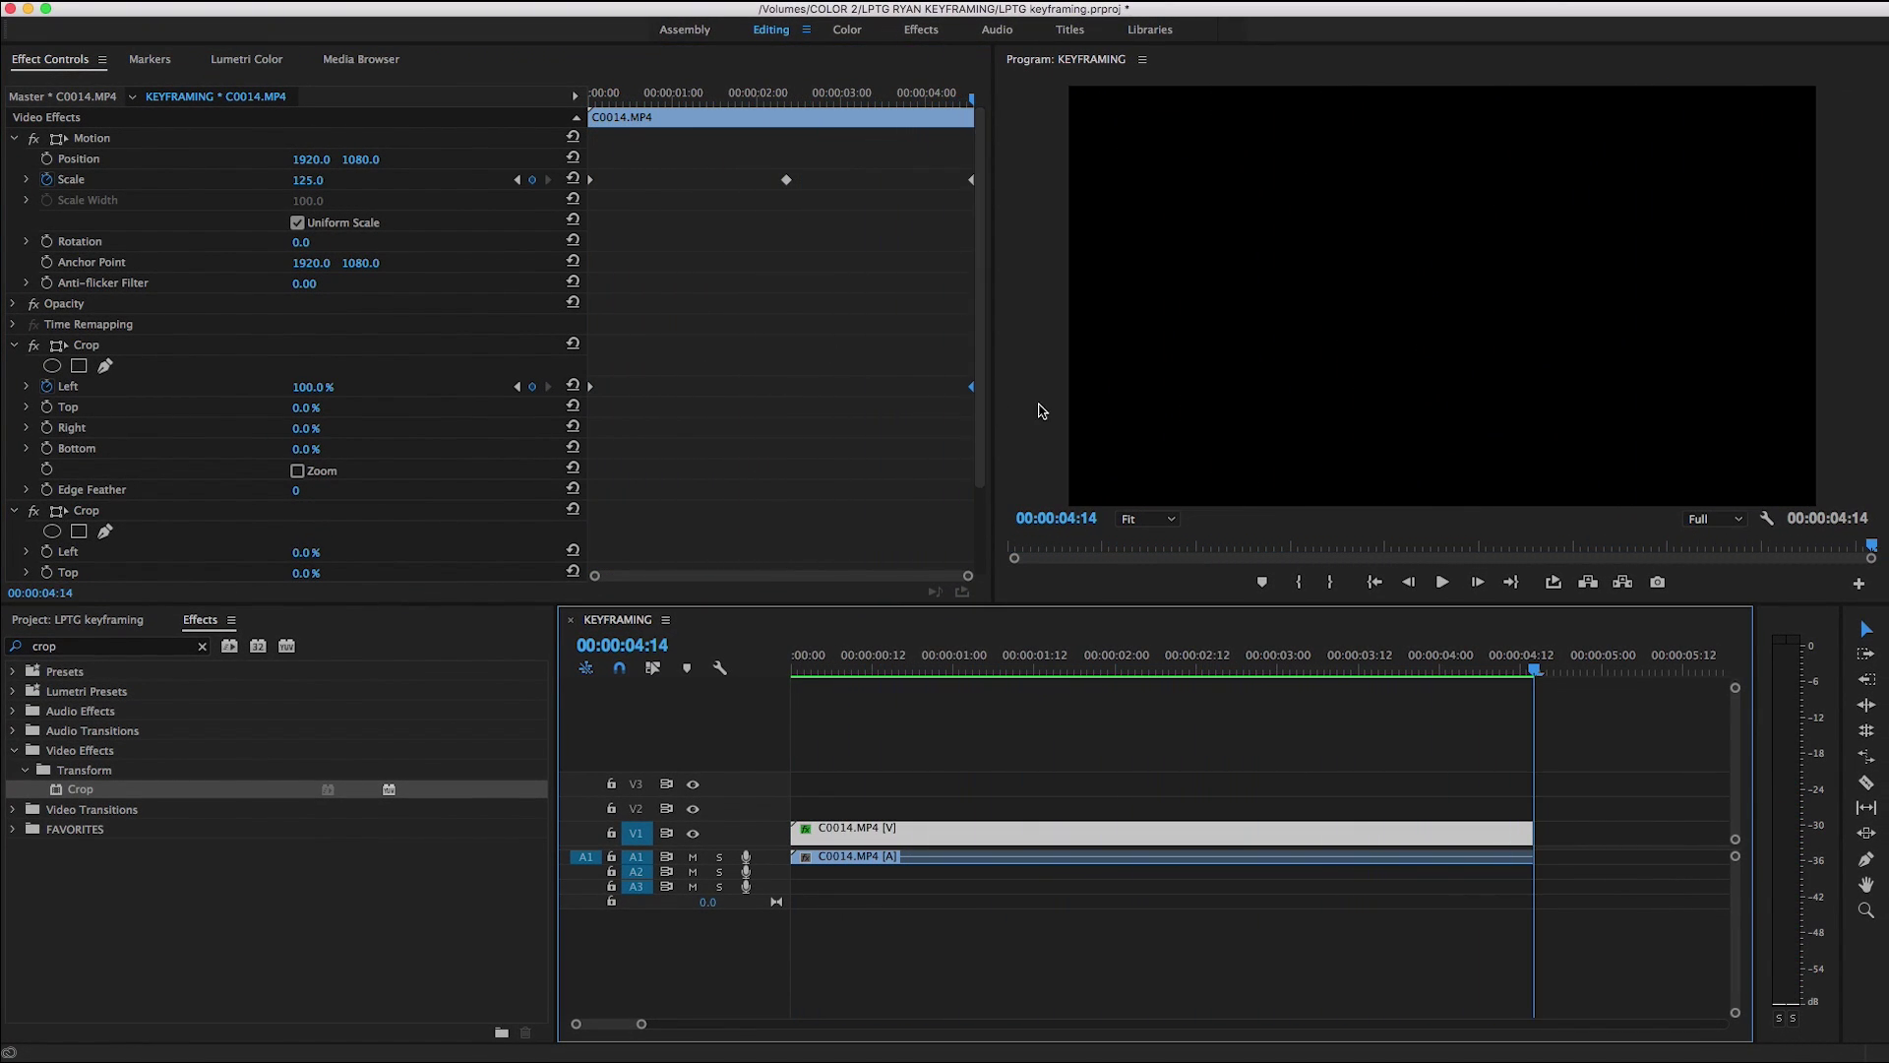
pyautogui.moveTo(971, 389); pyautogui.dragTo(615, 393)
pyautogui.press('space')
pyautogui.press('Home')
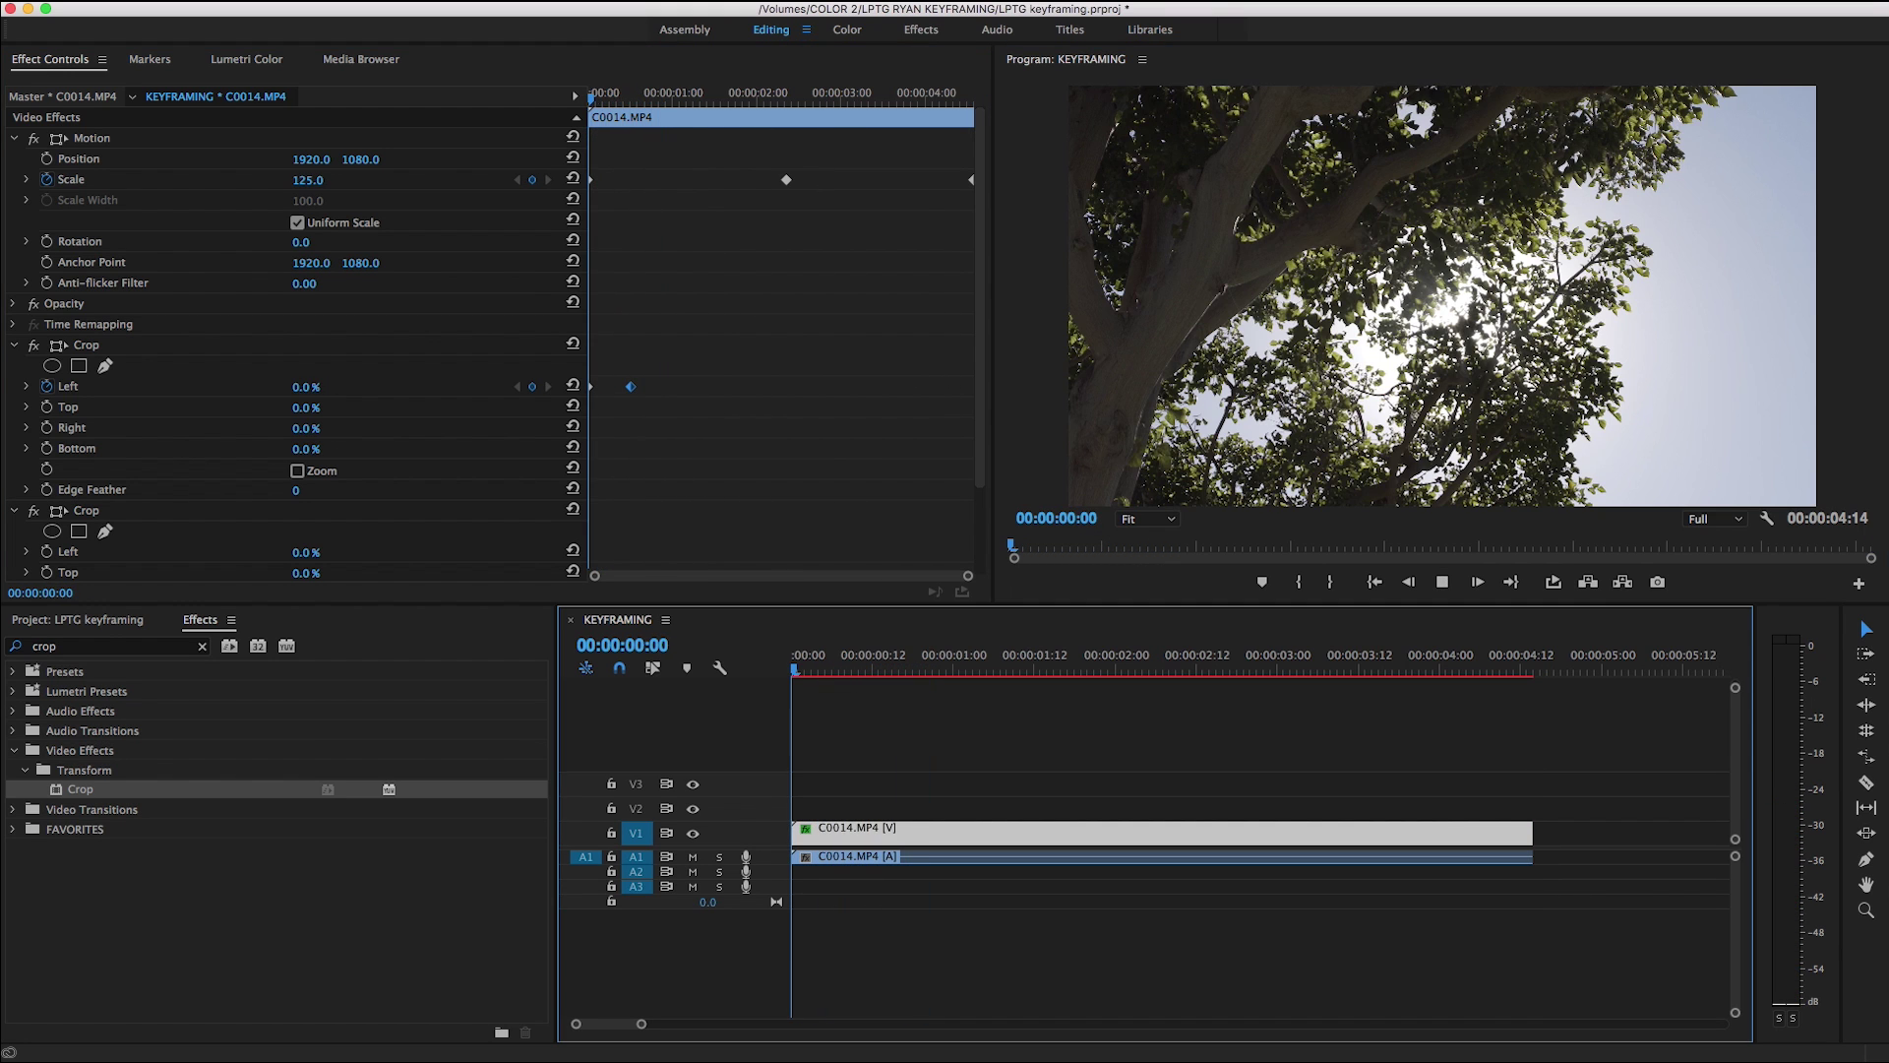
pyautogui.press('space')
pyautogui.moveTo(1010, 833); pyautogui.dragTo(1019, 872)
# Drag C0012.MP4 from the FOOTAGE bin to the start of V1 beneath the tree clip
pyautogui.click(89, 619)
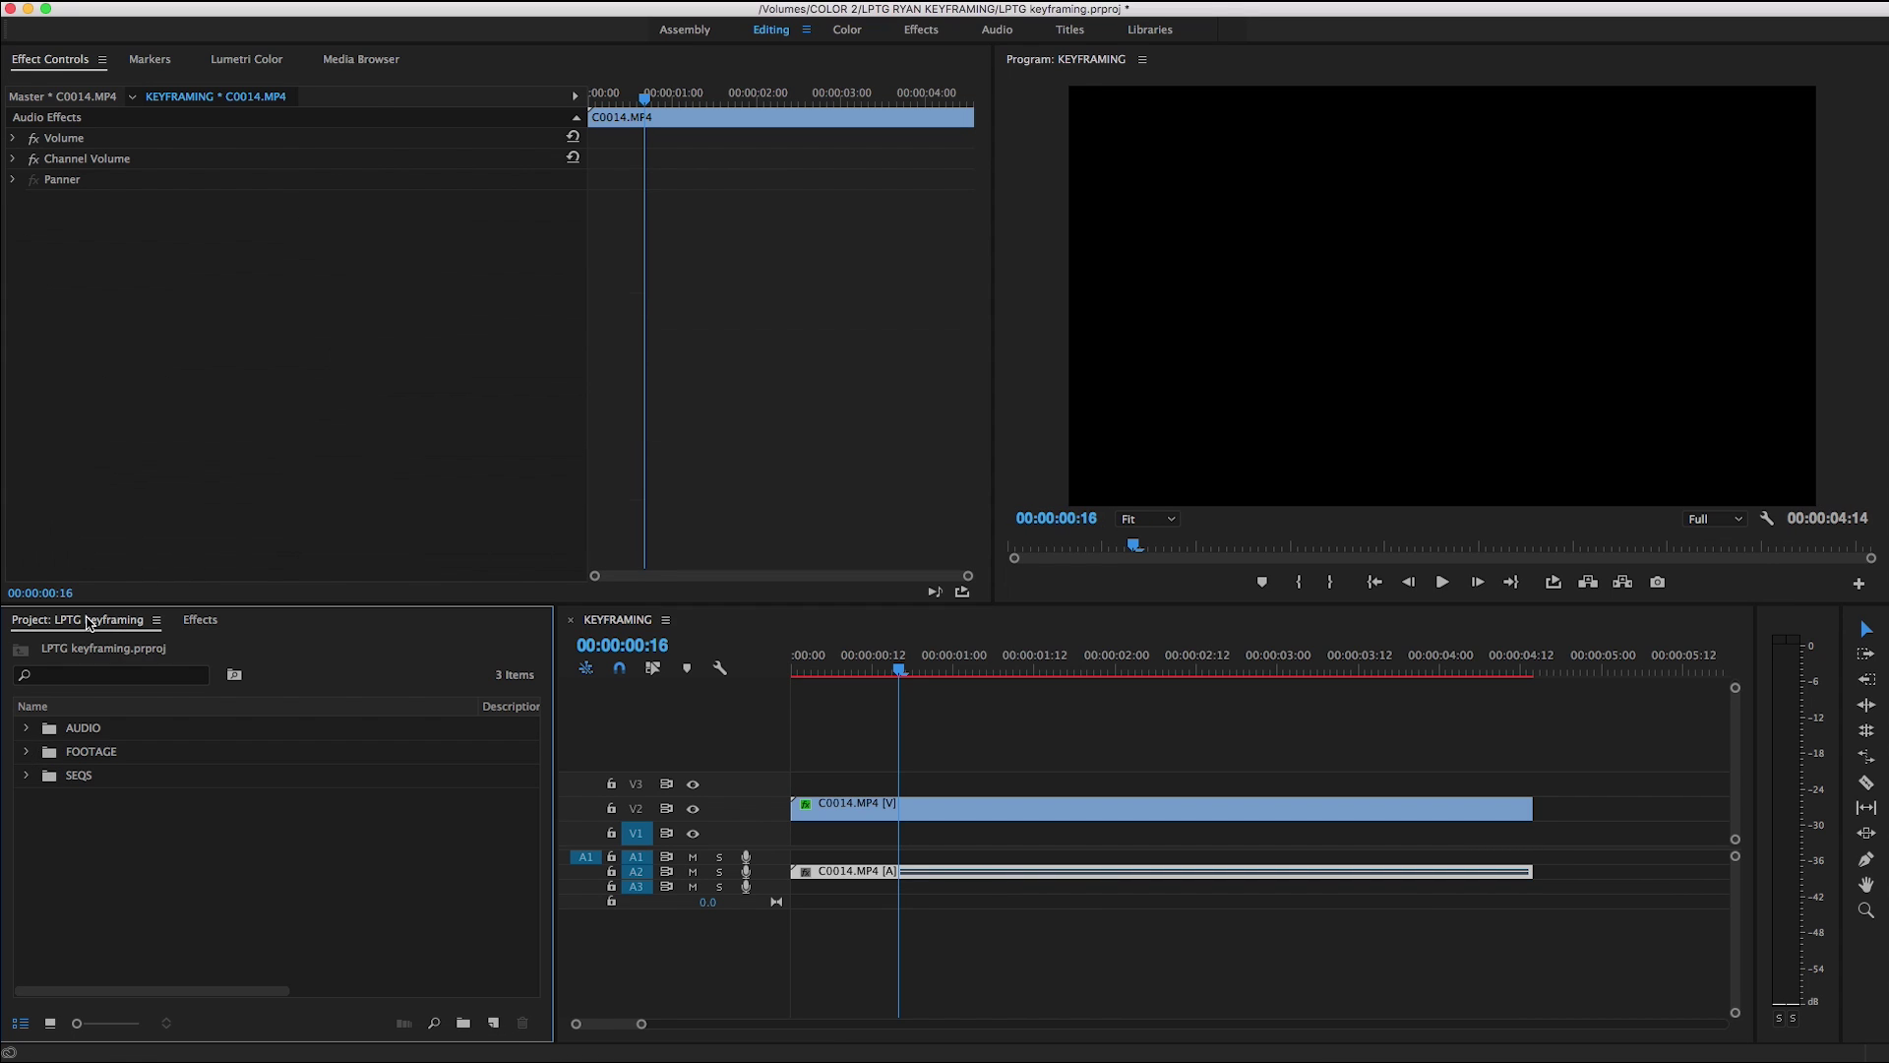
pyautogui.click(26, 753)
pyautogui.click(73, 777)
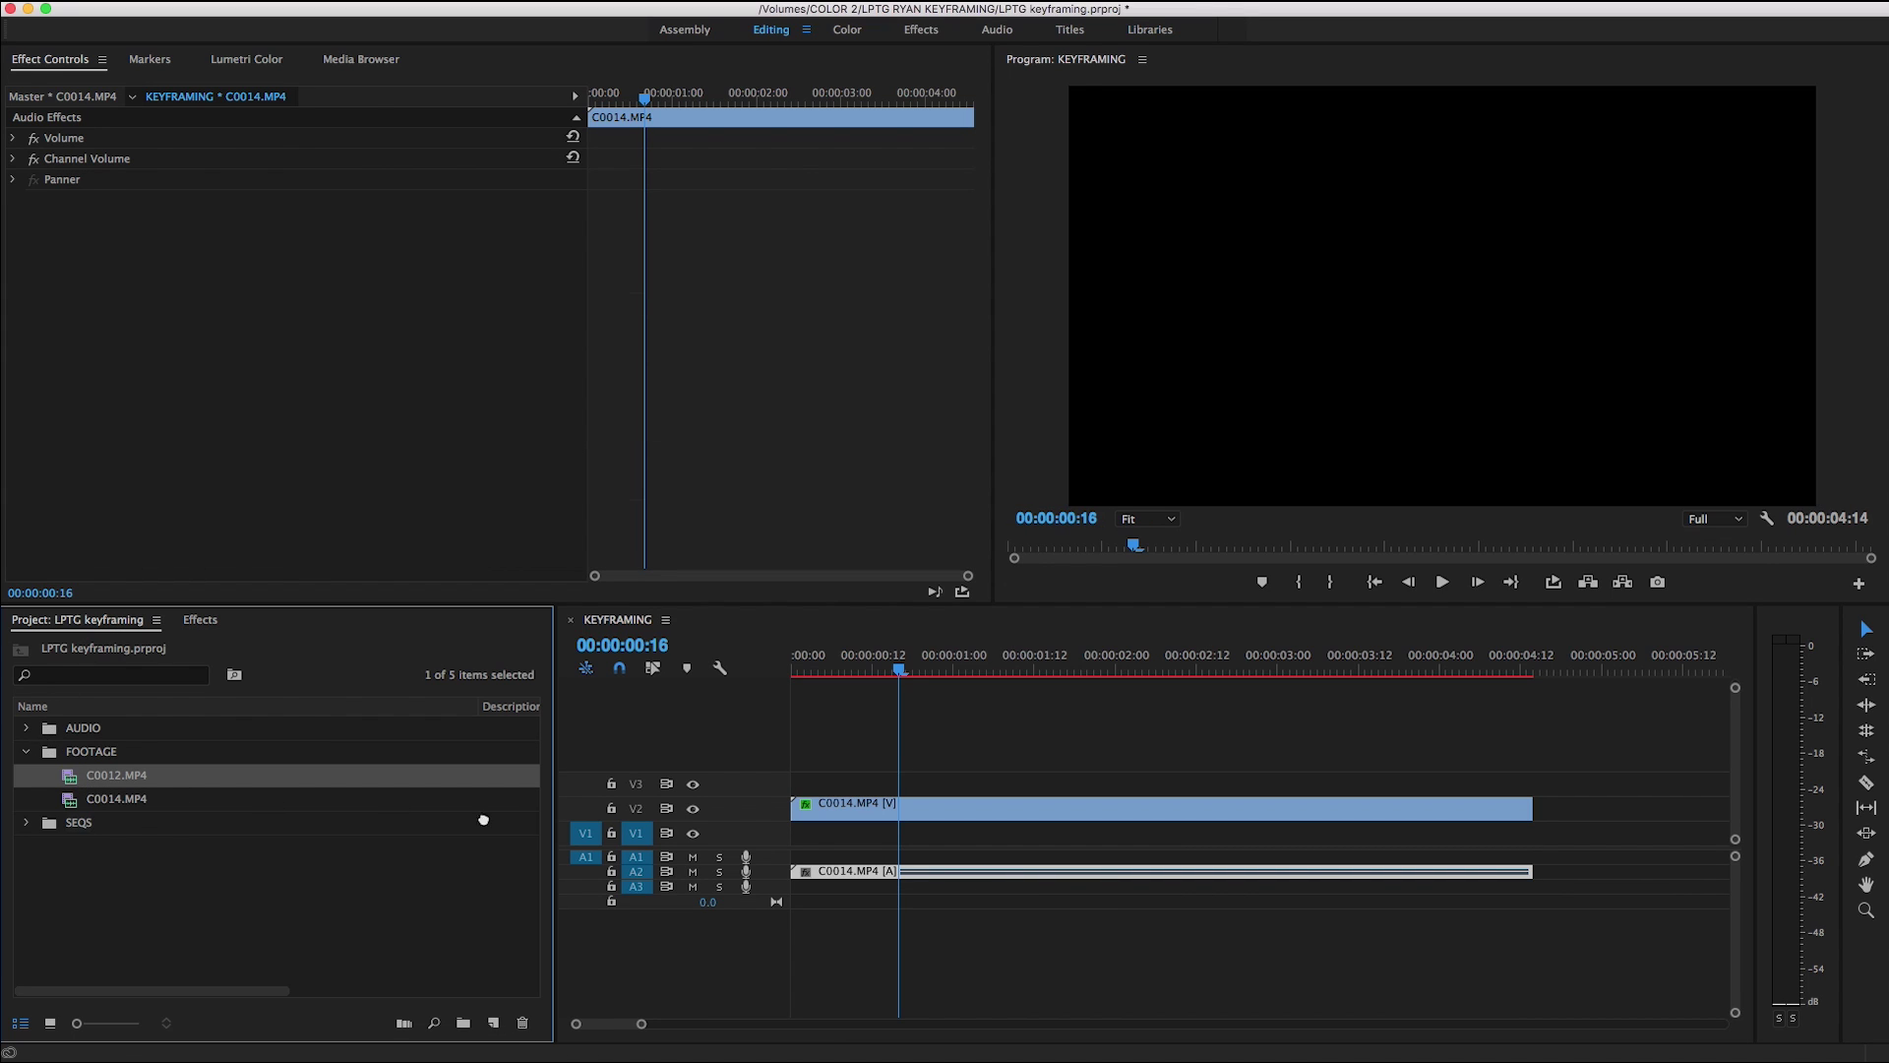
pyautogui.moveTo(483, 820); pyautogui.dragTo(795, 834)
pyautogui.moveTo(846, 670); pyautogui.dragTo(717, 668)
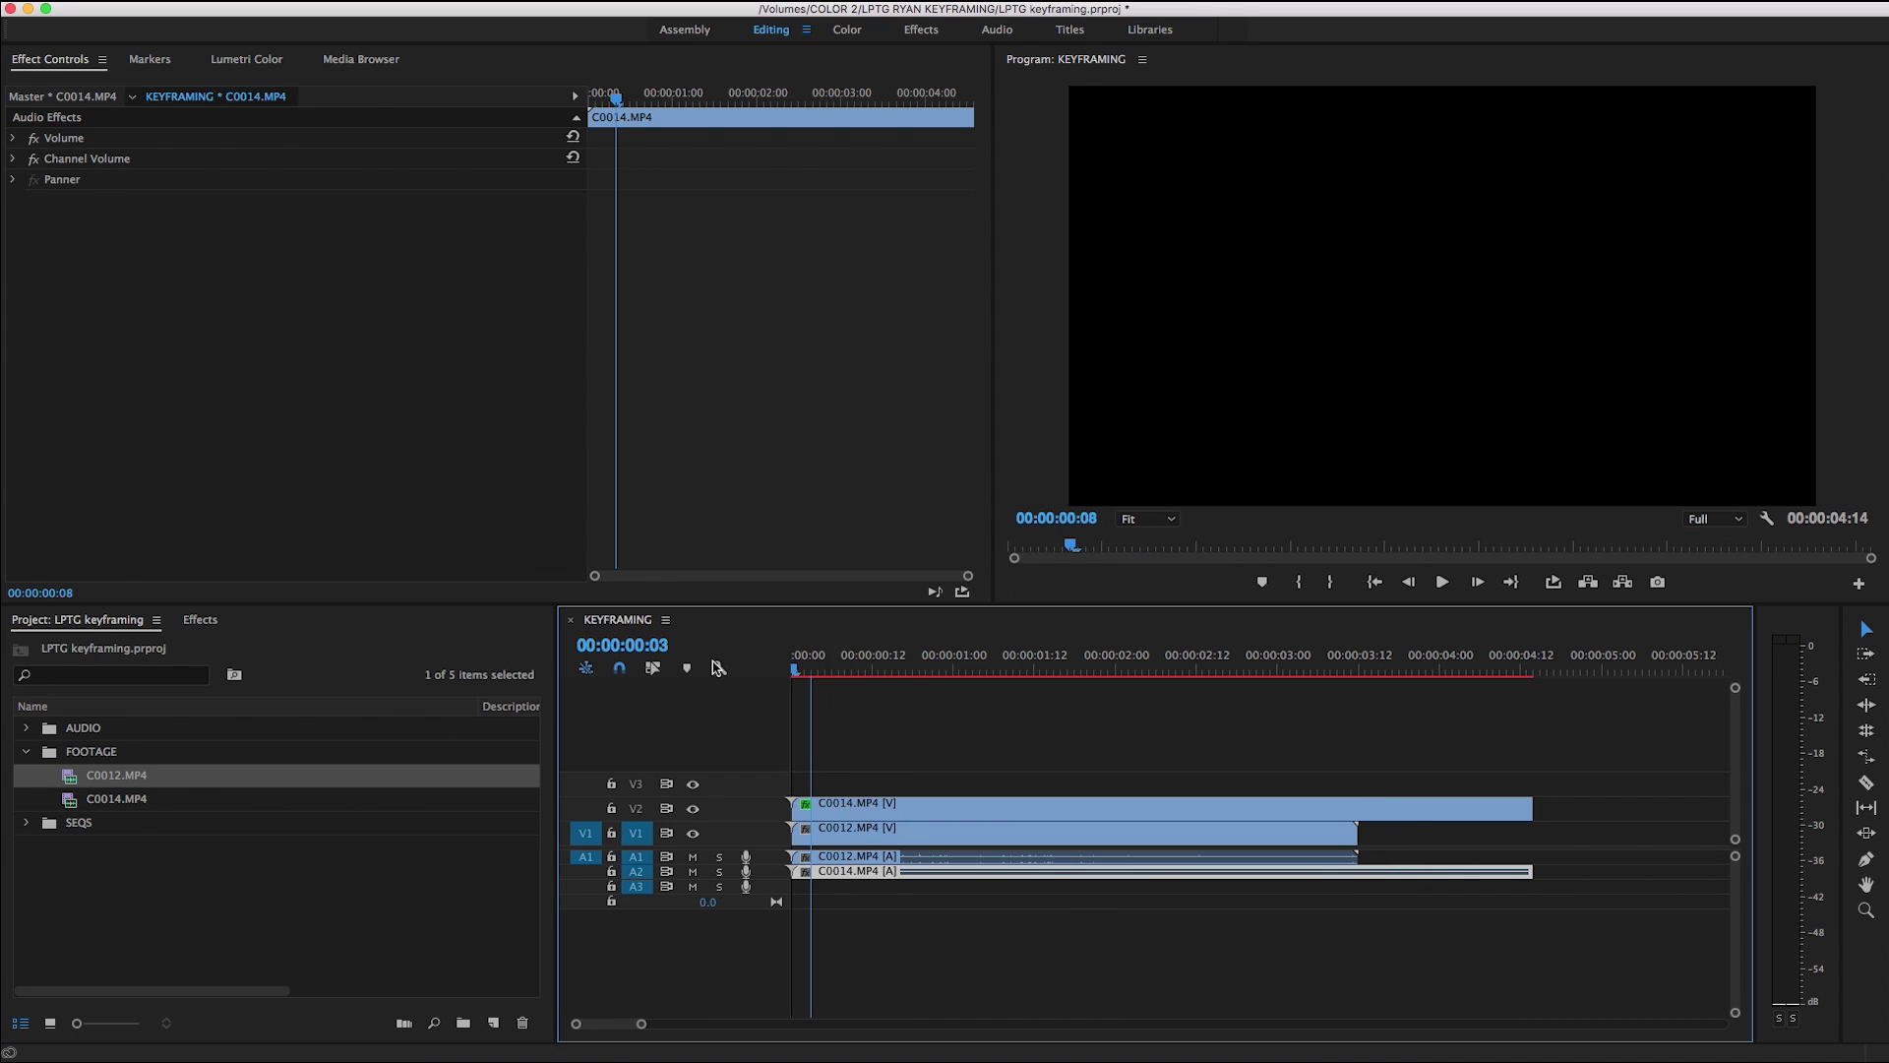
# Play the sequence from the start to preview the crop wipe revealing the park scene
pyautogui.press('space')
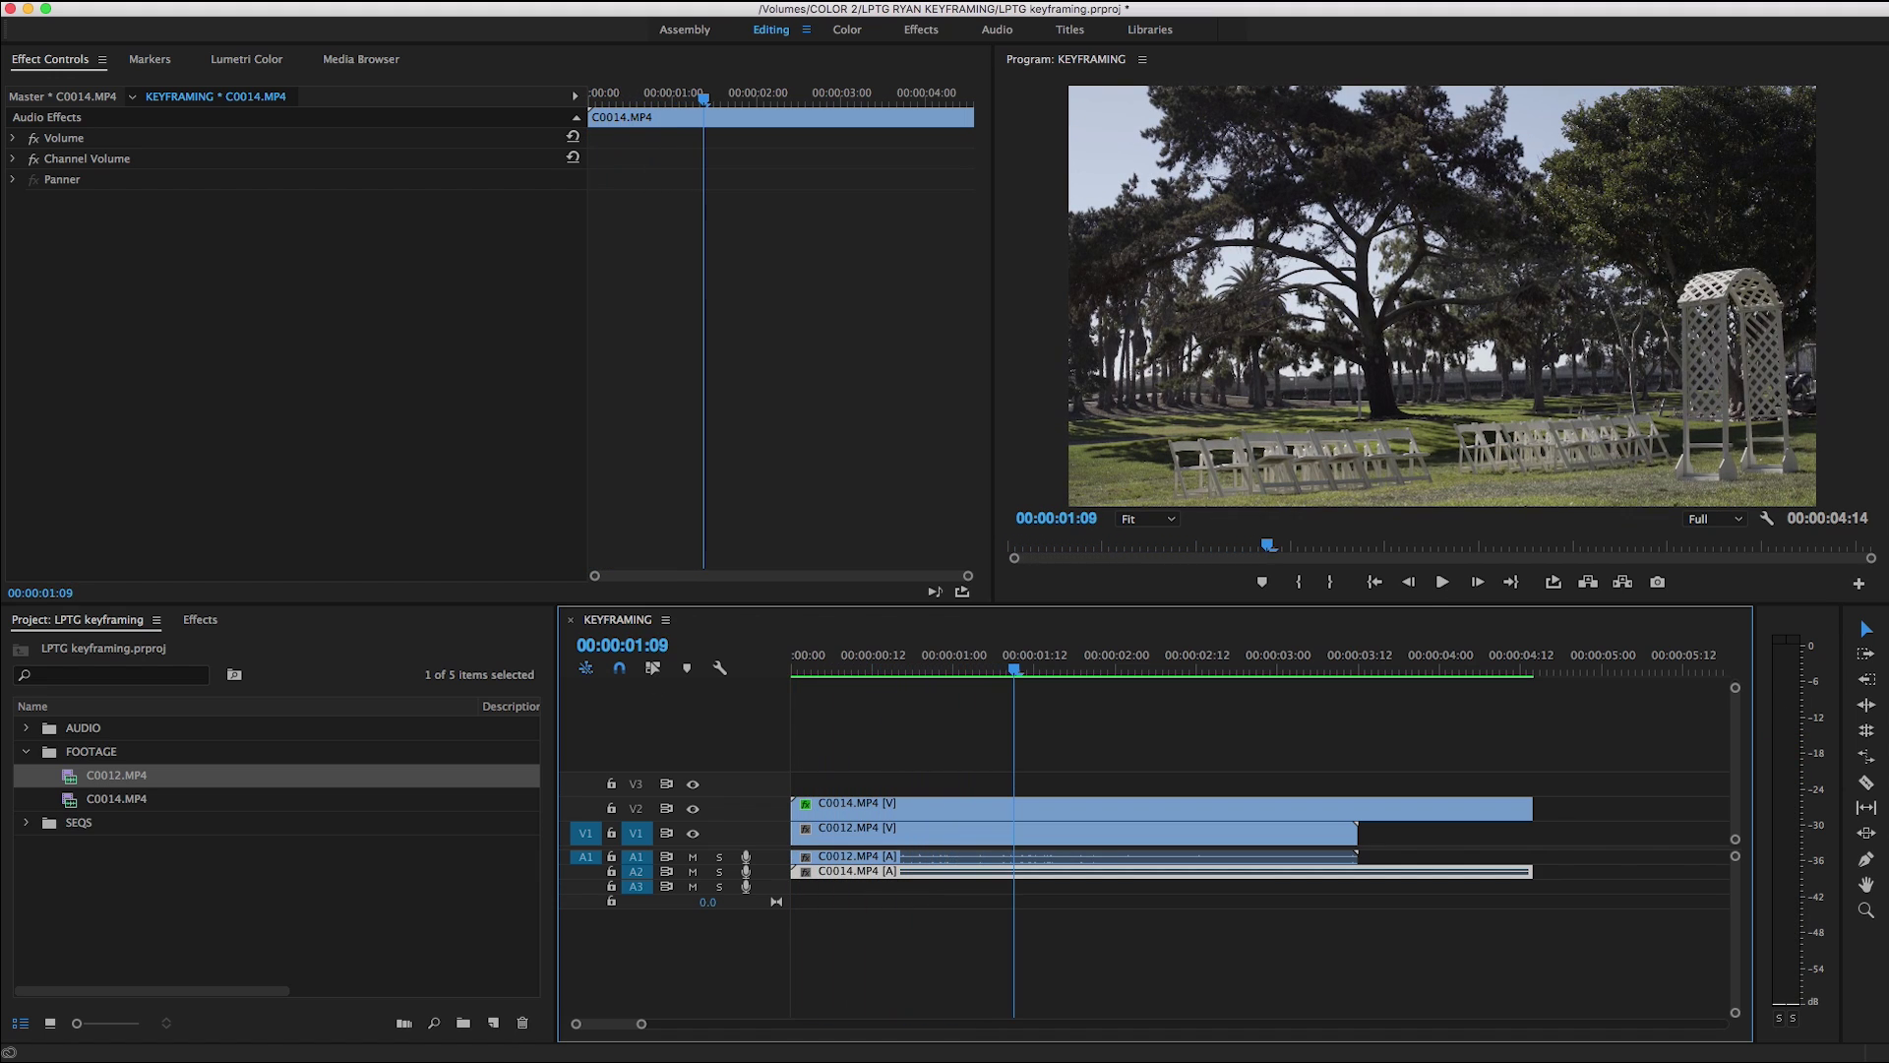
pyautogui.press('space')
pyautogui.press('Home')
pyautogui.press('space')
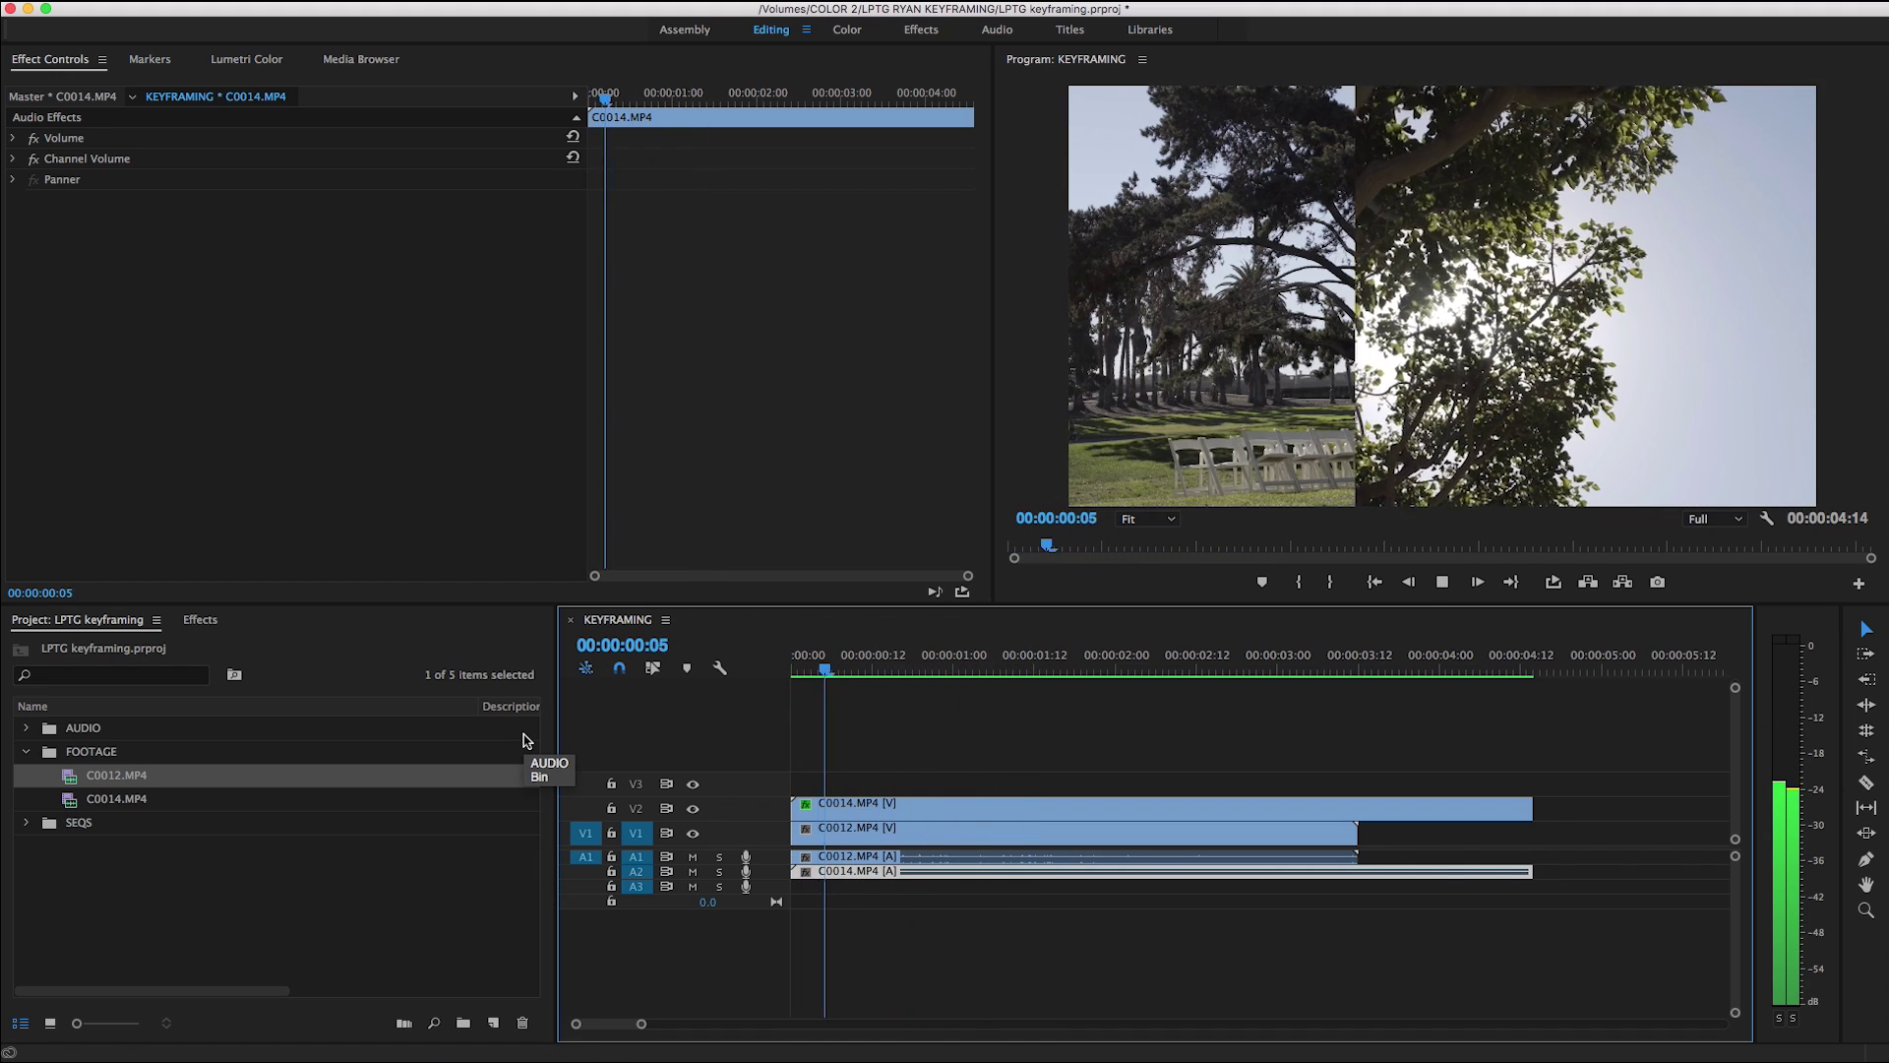
pyautogui.press('space')
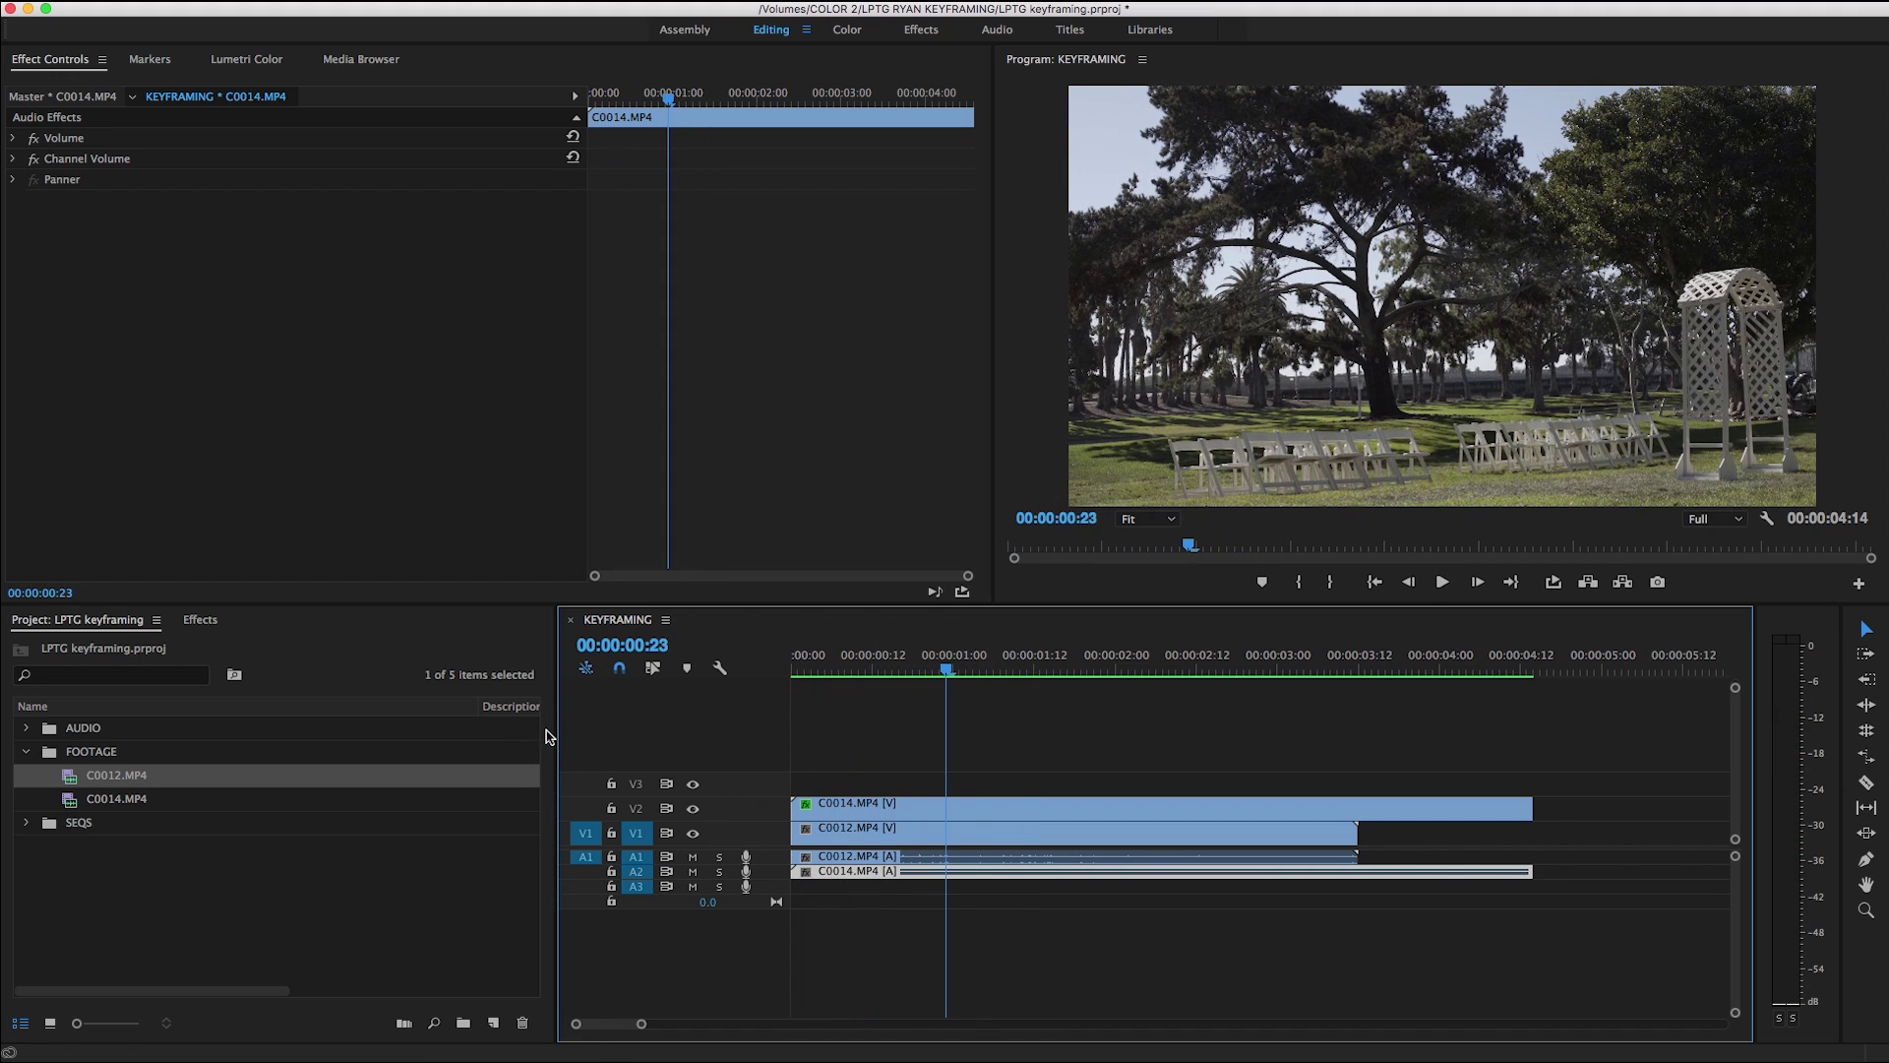